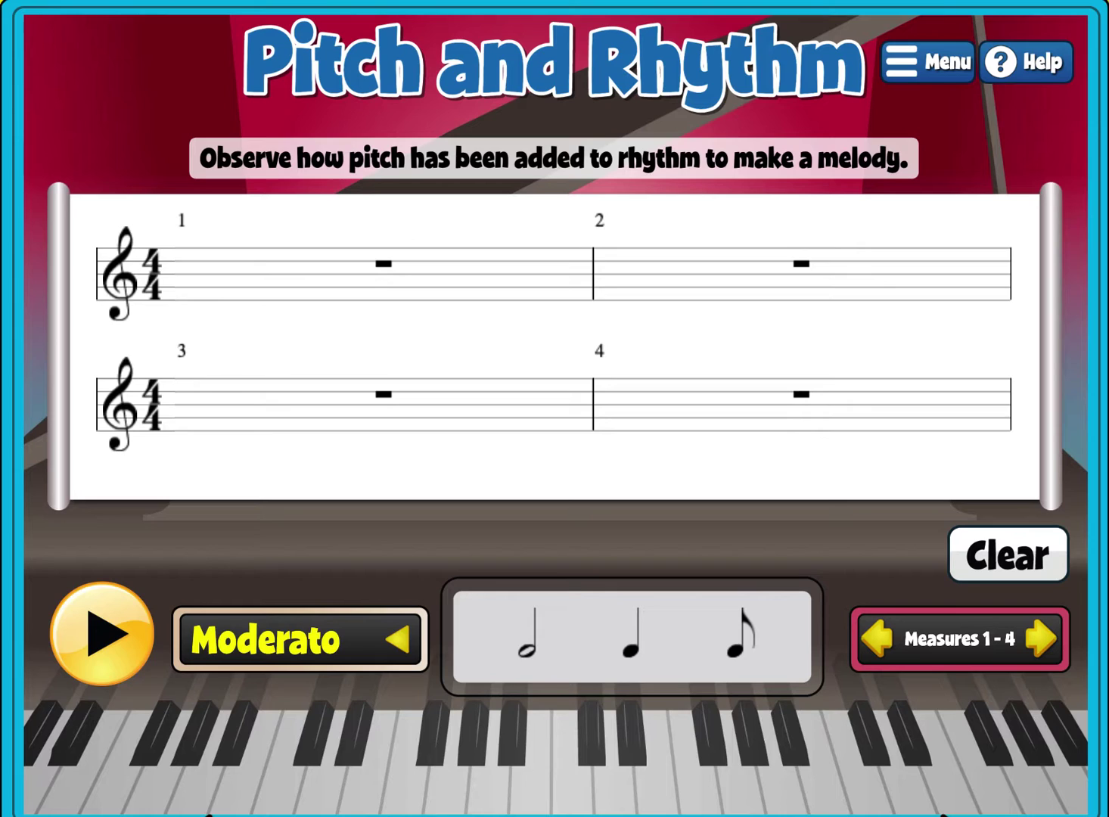
Open the saved composition My Awesome Song from the Open File dialog.
click(910, 75)
click(911, 127)
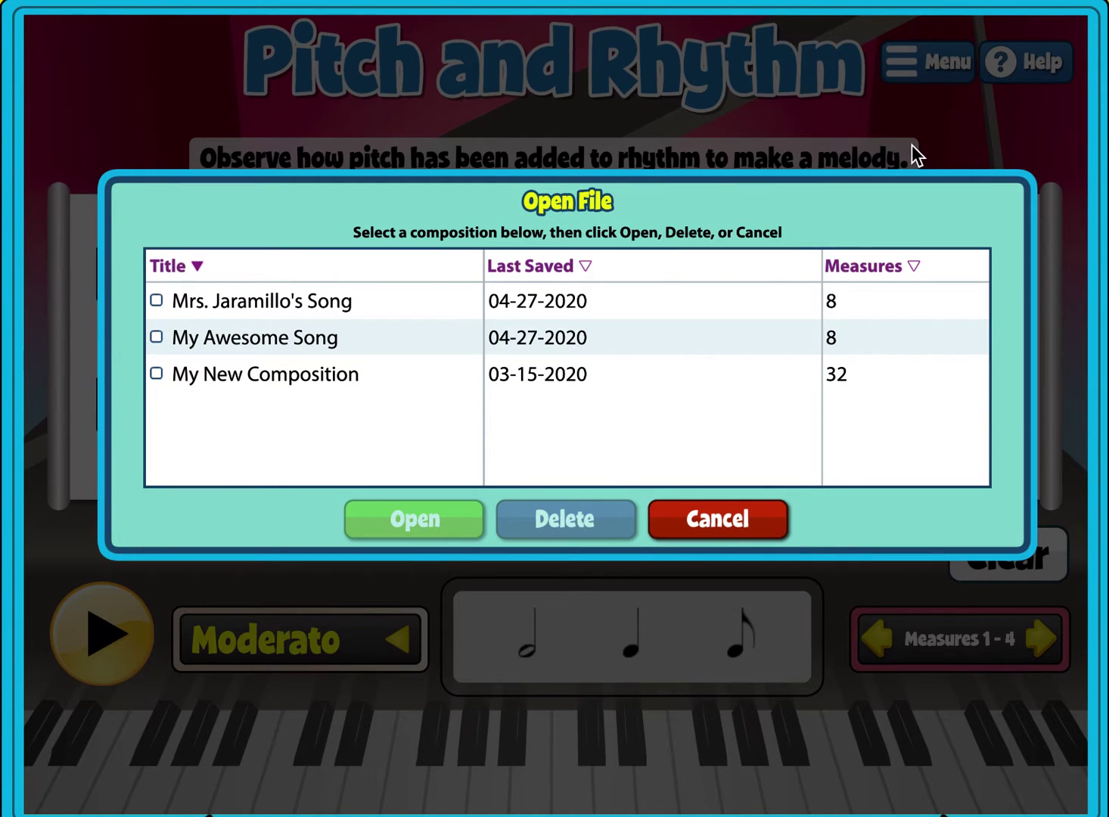
click(157, 337)
click(156, 337)
click(157, 337)
click(431, 520)
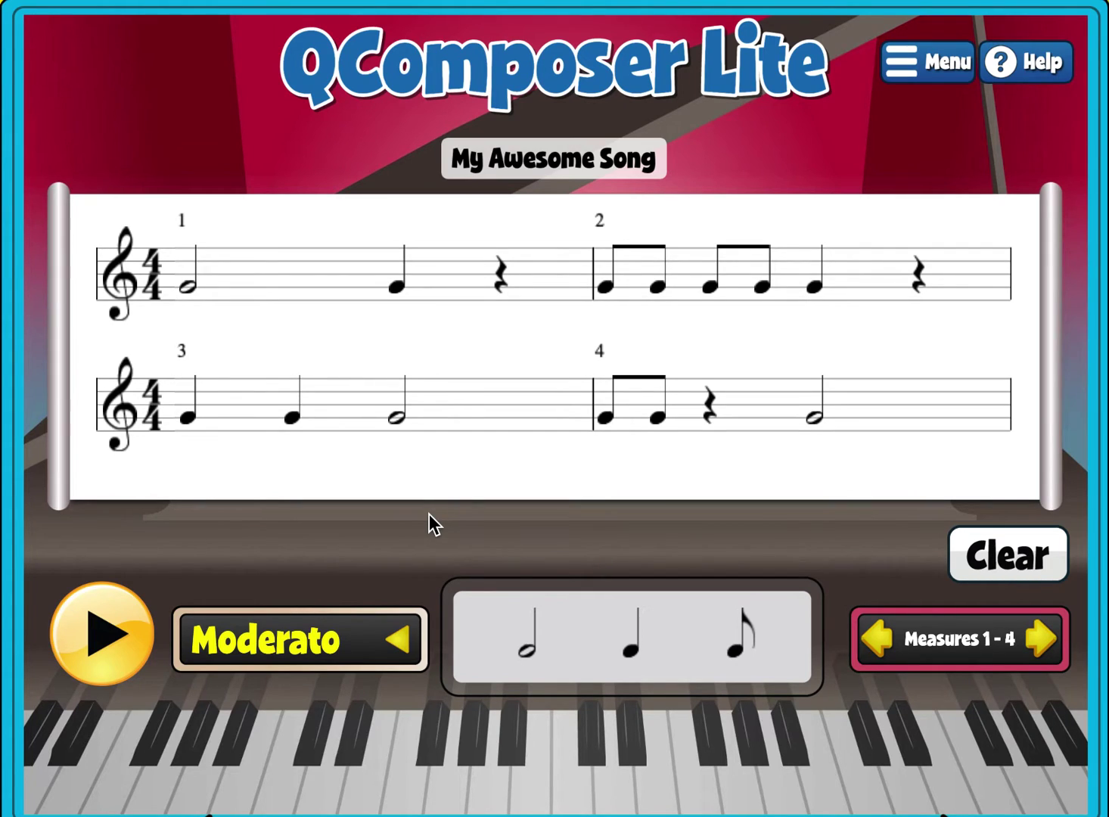
Play the melody, then lower measure 1's half note to E and its quarter note to D.
click(124, 642)
drag(189, 301, 193, 310)
drag(401, 299, 404, 314)
Lower measure 2's two eighth notes to E and its quarter note to C, replaying the melody afterwards.
click(136, 647)
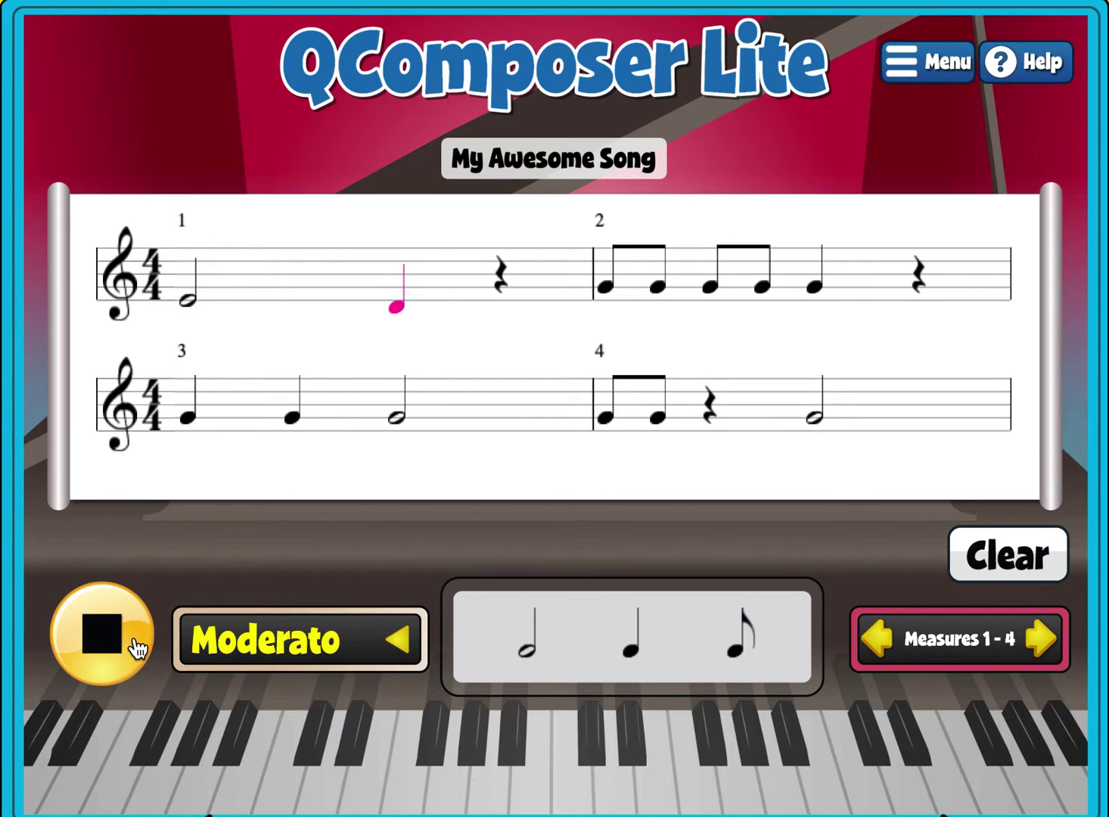
click(136, 647)
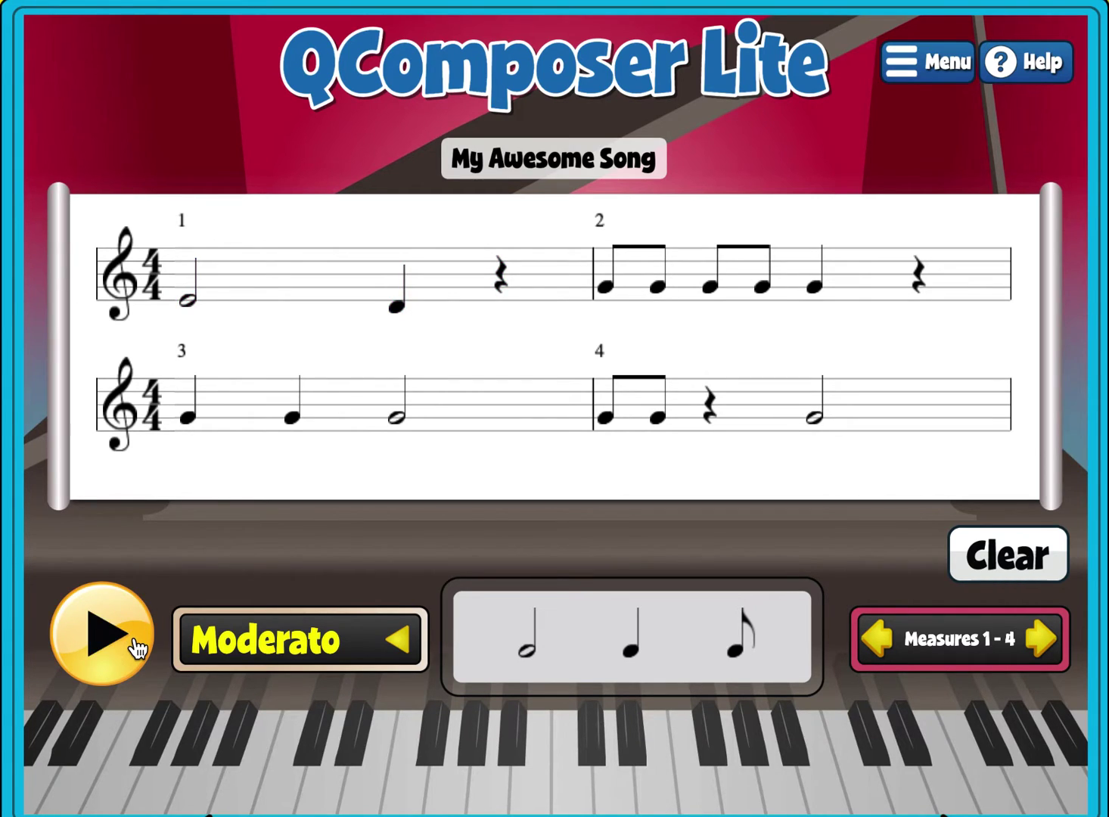
click(607, 296)
drag(608, 297, 770, 309)
click(719, 299)
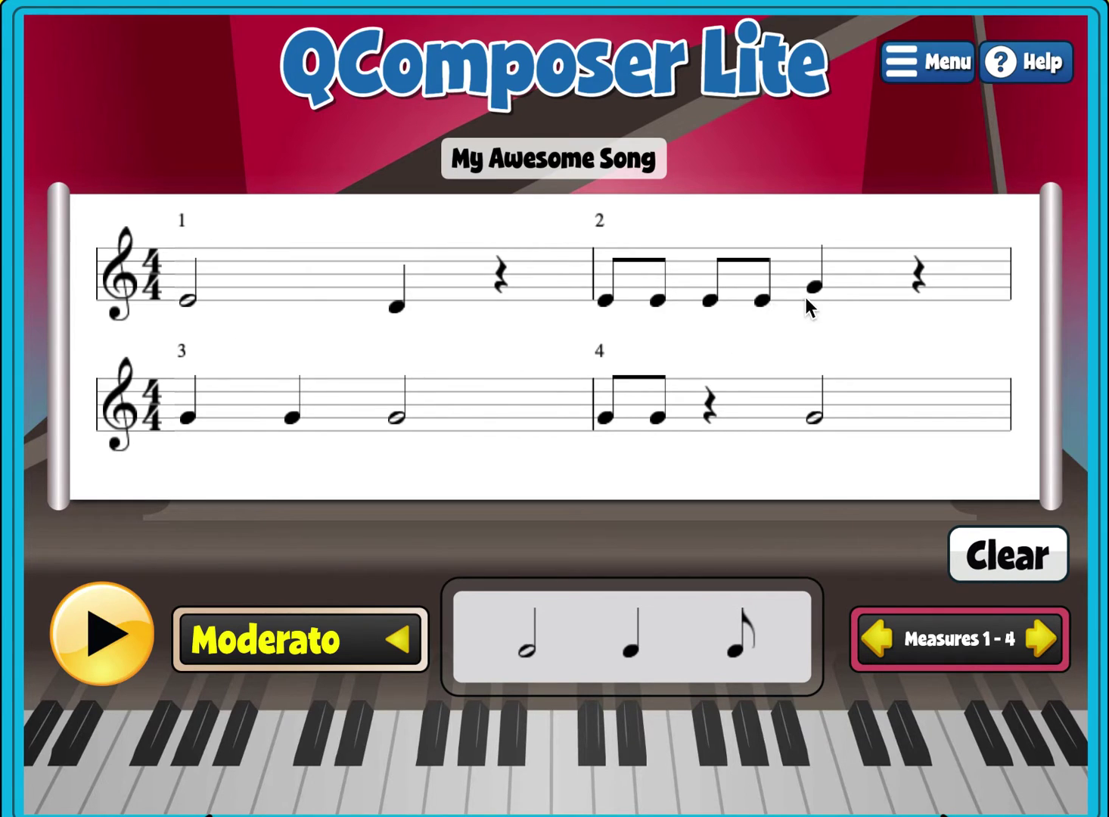
drag(820, 295, 818, 321)
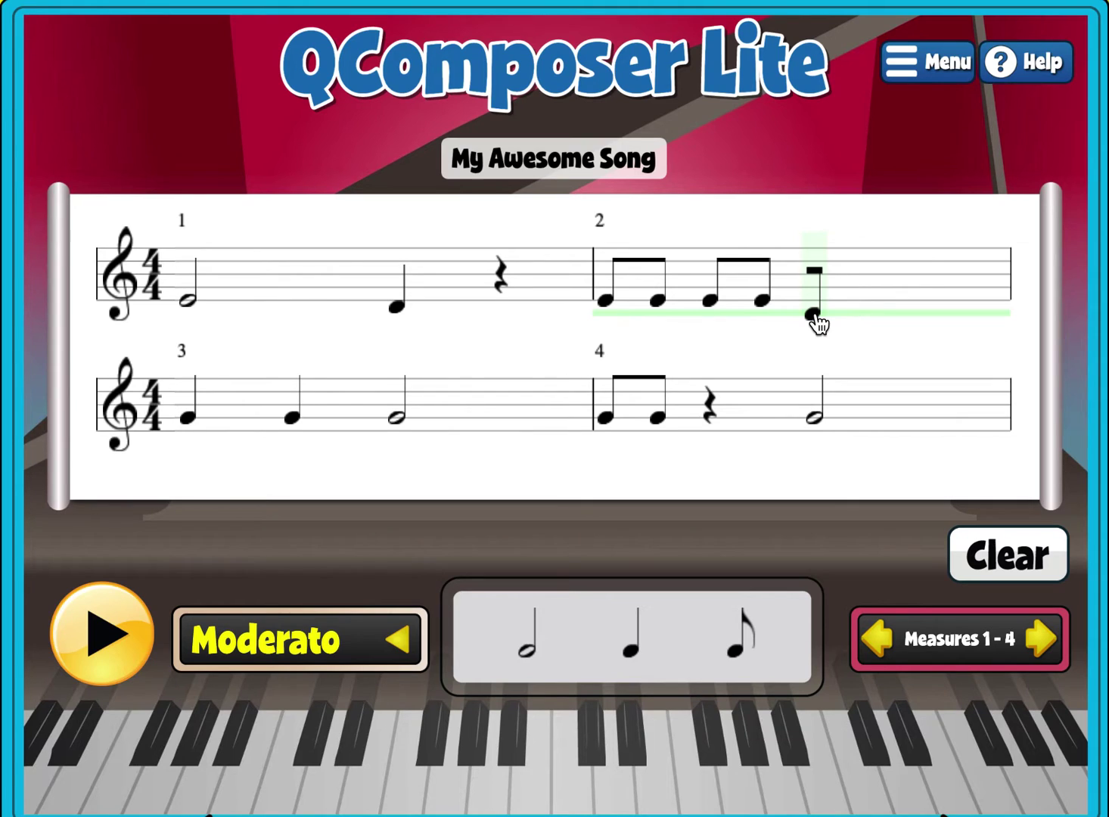
click(103, 635)
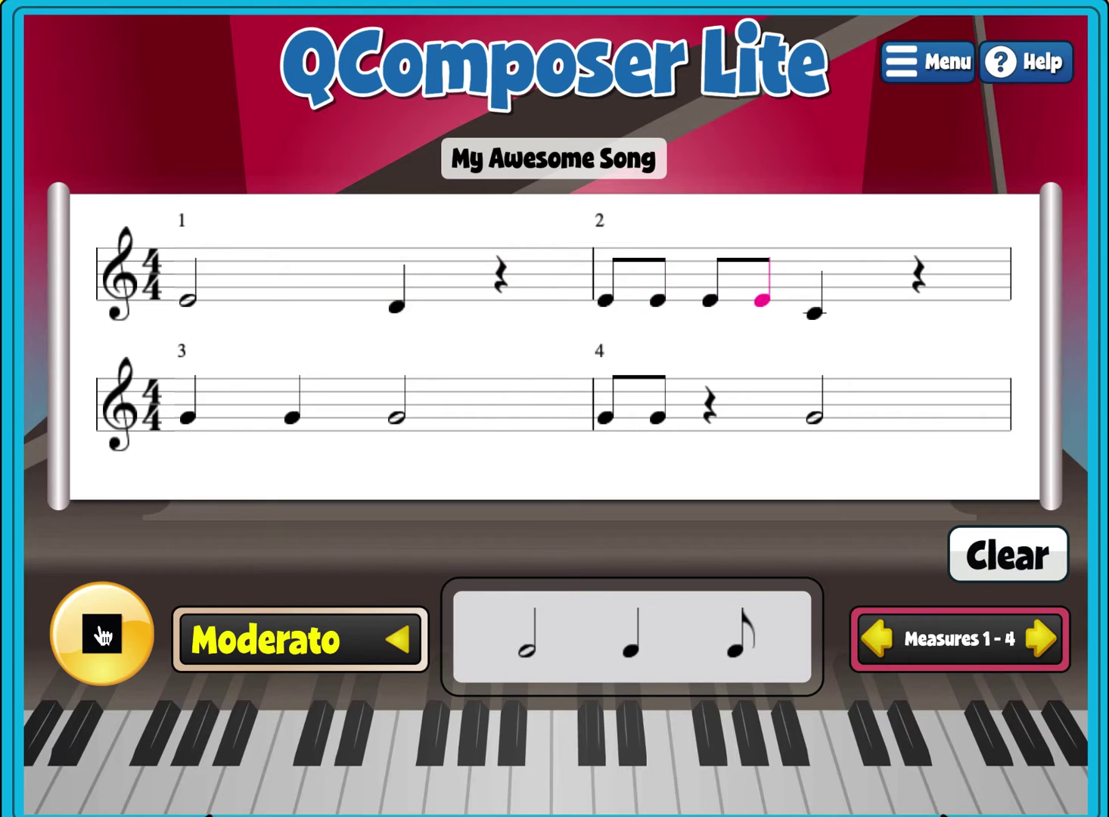
click(103, 635)
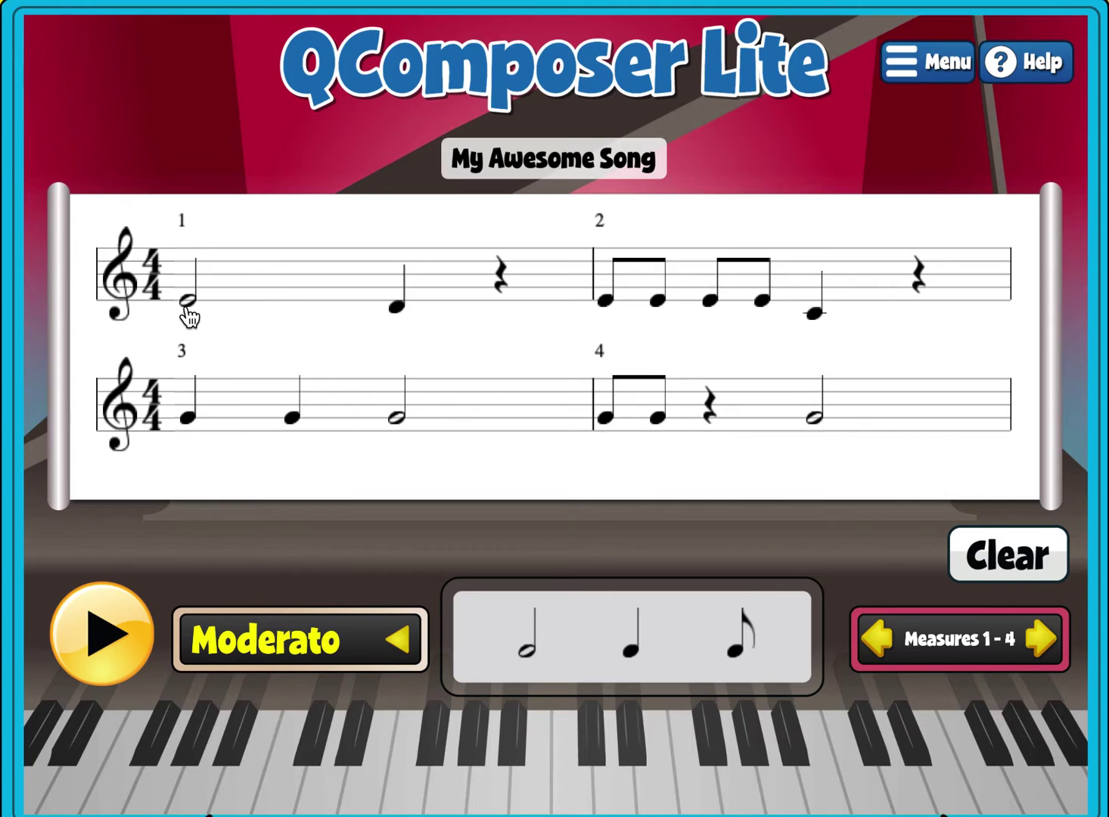
Lower measure 3's two quarter notes to E and its half note to D below the staff.
drag(187, 419, 185, 436)
drag(293, 419, 292, 441)
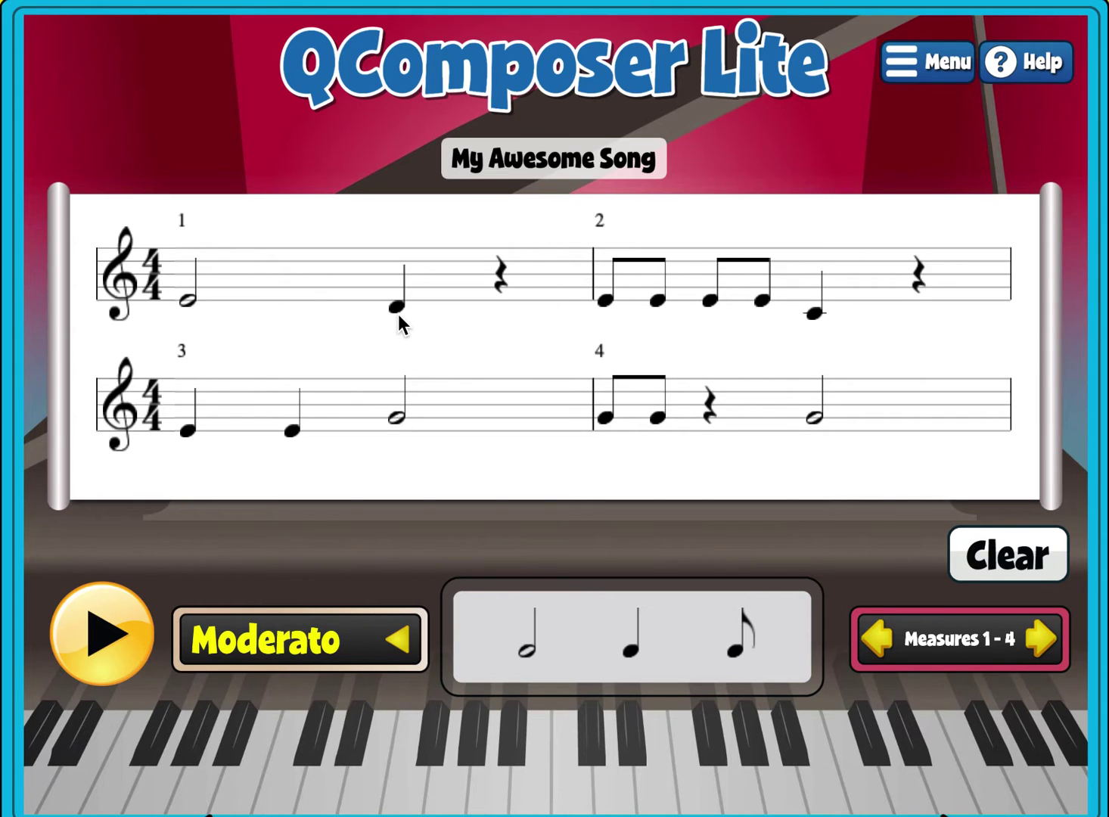
drag(396, 422, 401, 446)
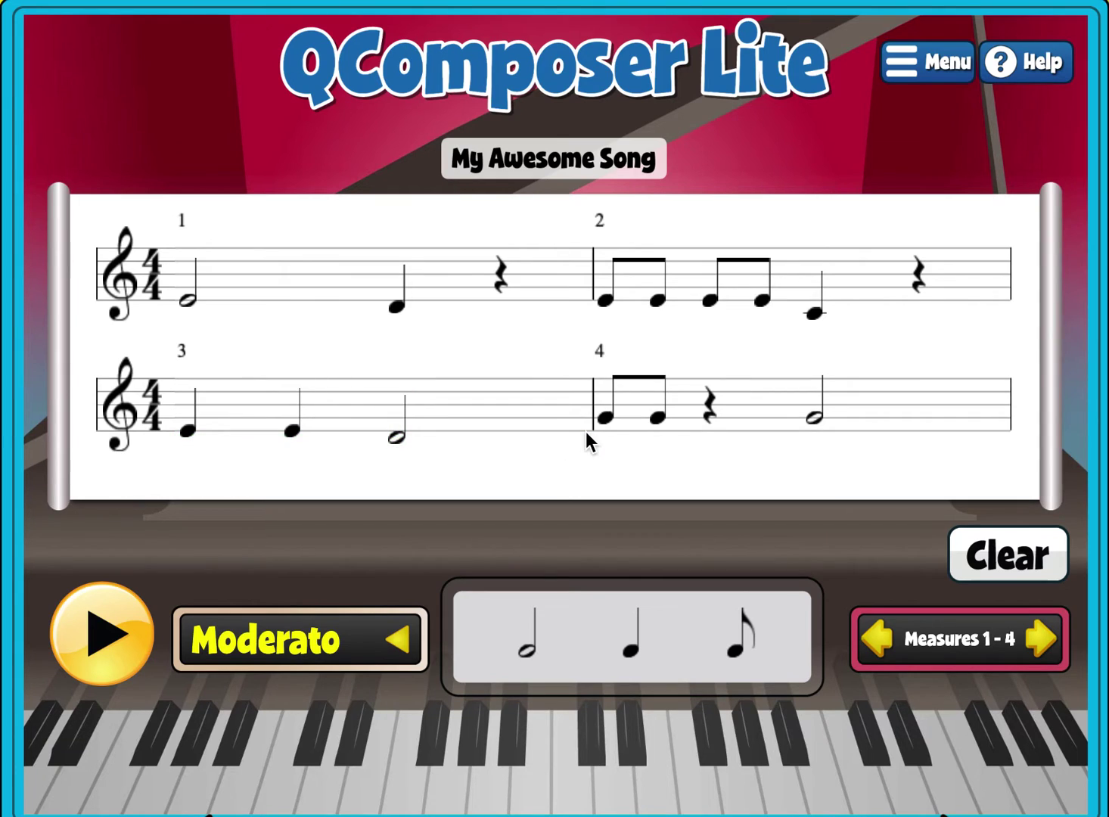
Play the melody back, then lower measure 4's two eighth notes to E.
click(114, 638)
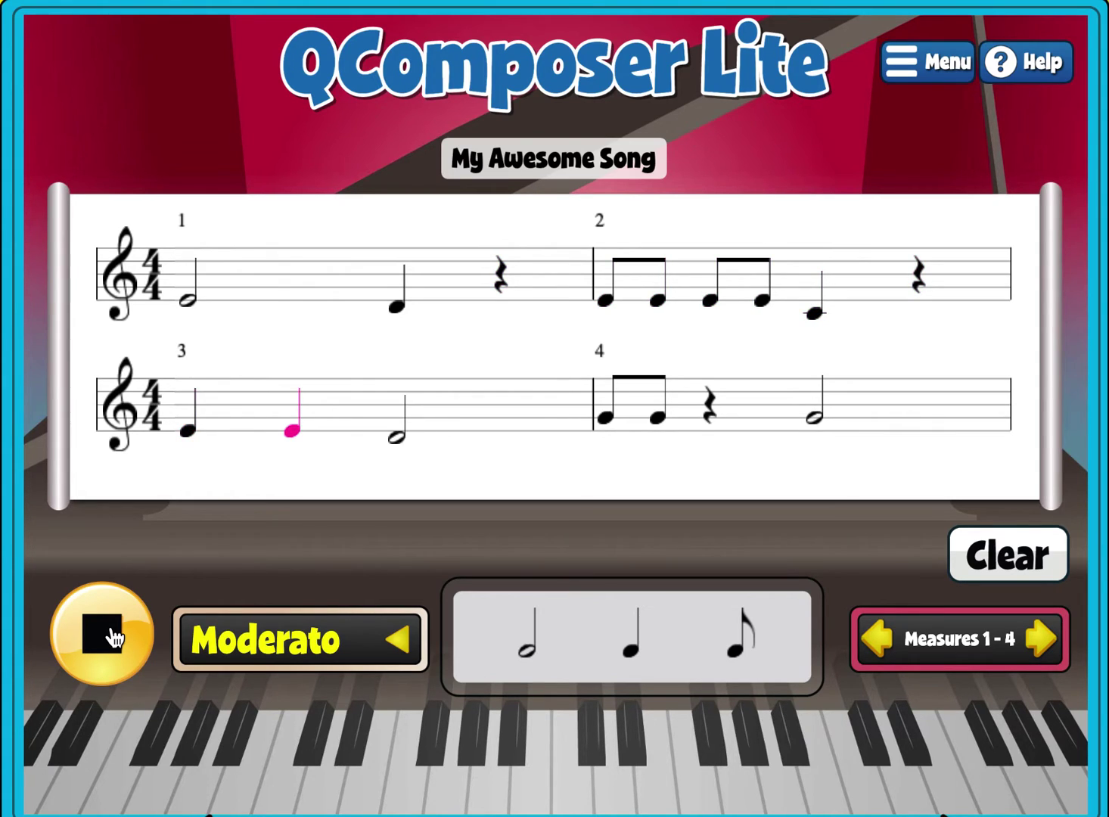
click(112, 637)
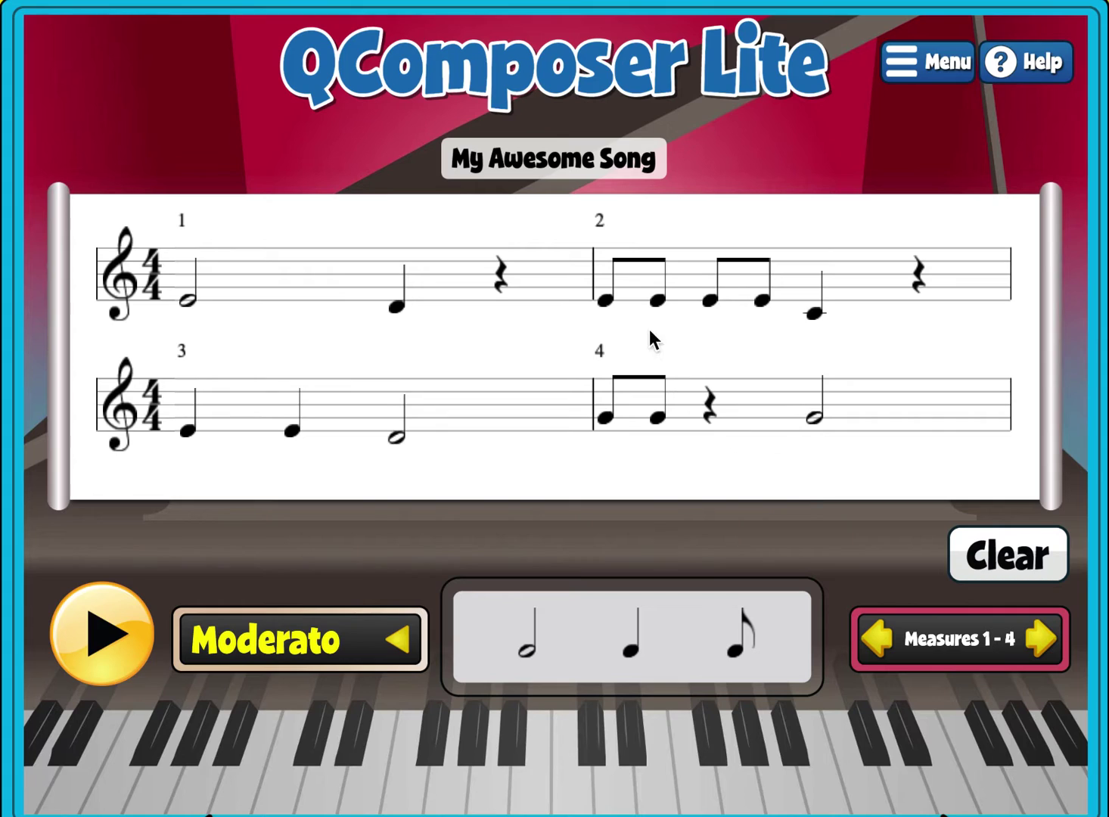
click(611, 425)
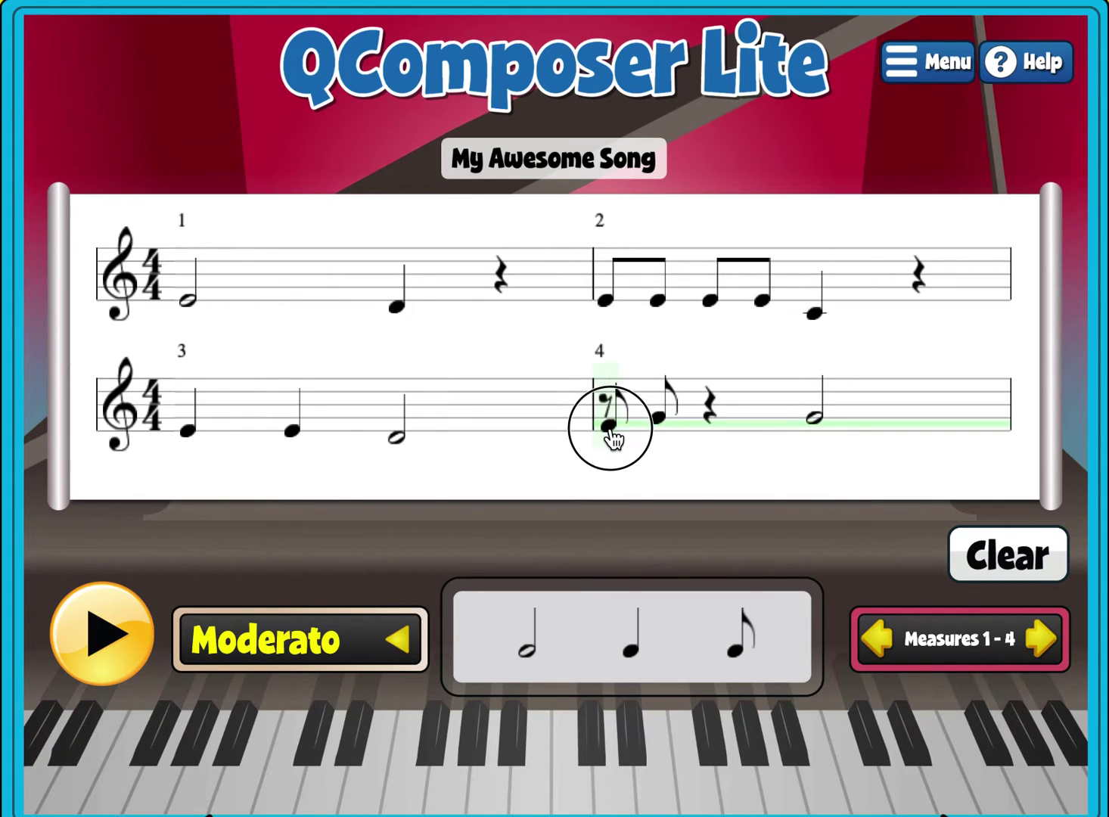
click(657, 428)
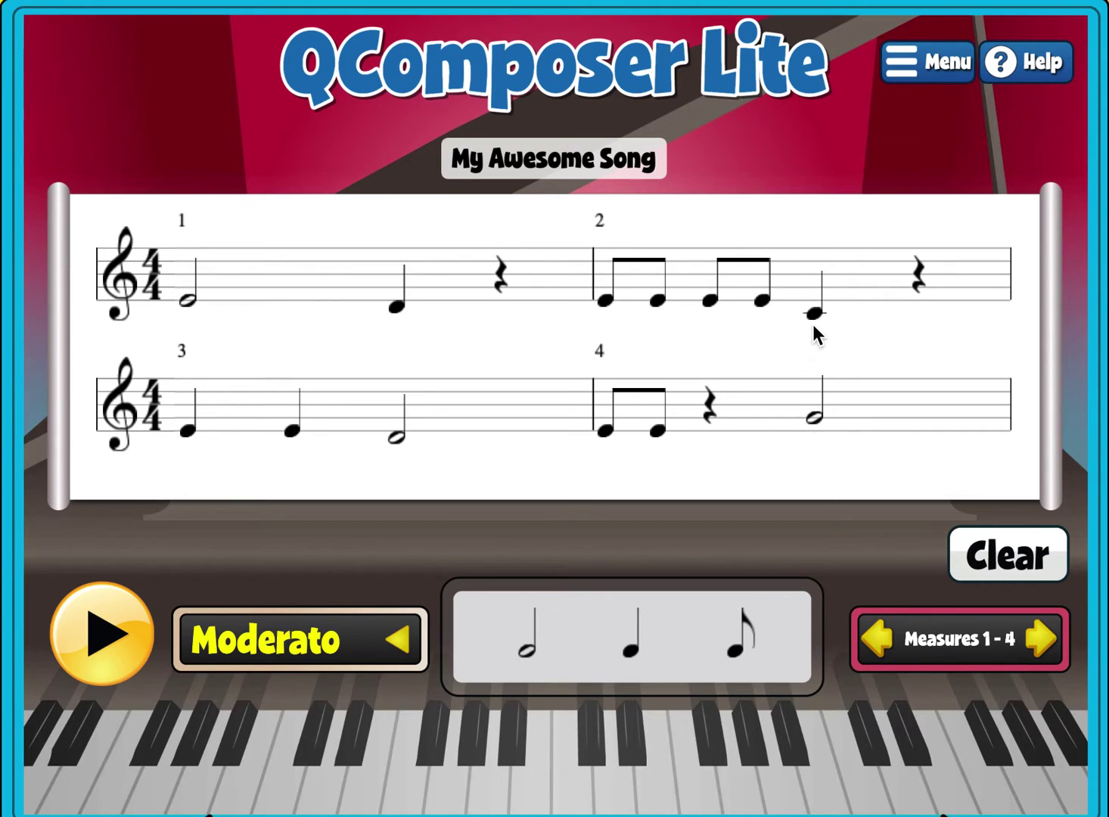
Drop measure 4's half note from G to C, then play the revised melody through.
click(814, 417)
drag(816, 420, 819, 449)
click(98, 655)
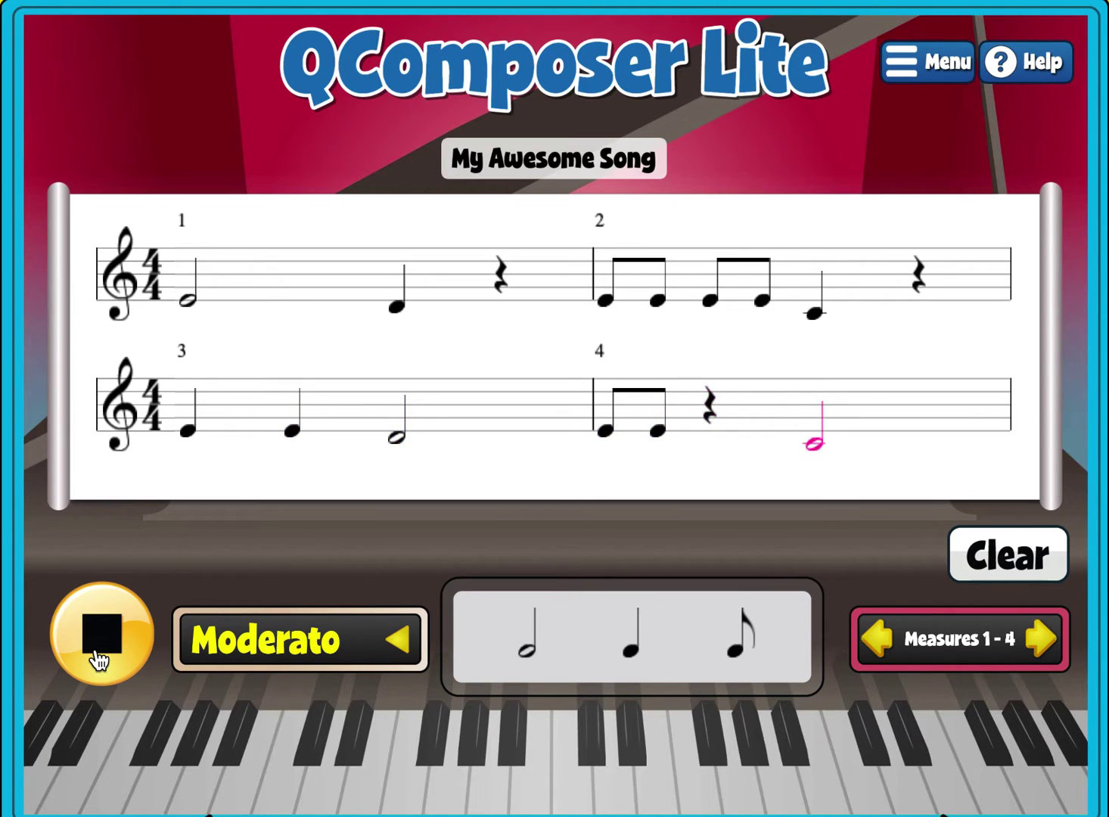
click(99, 658)
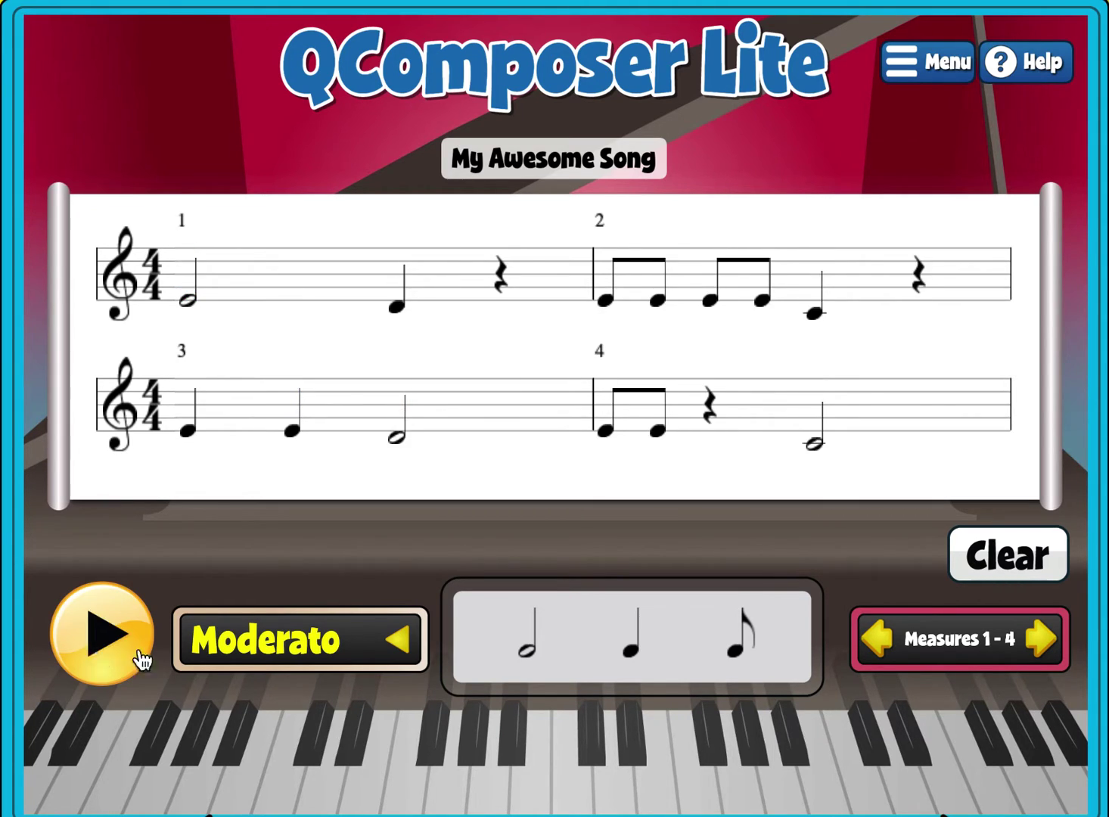
Show measures 5–8, lower measure 5's notes to C, D and eighth-note E, and replay.
click(1041, 637)
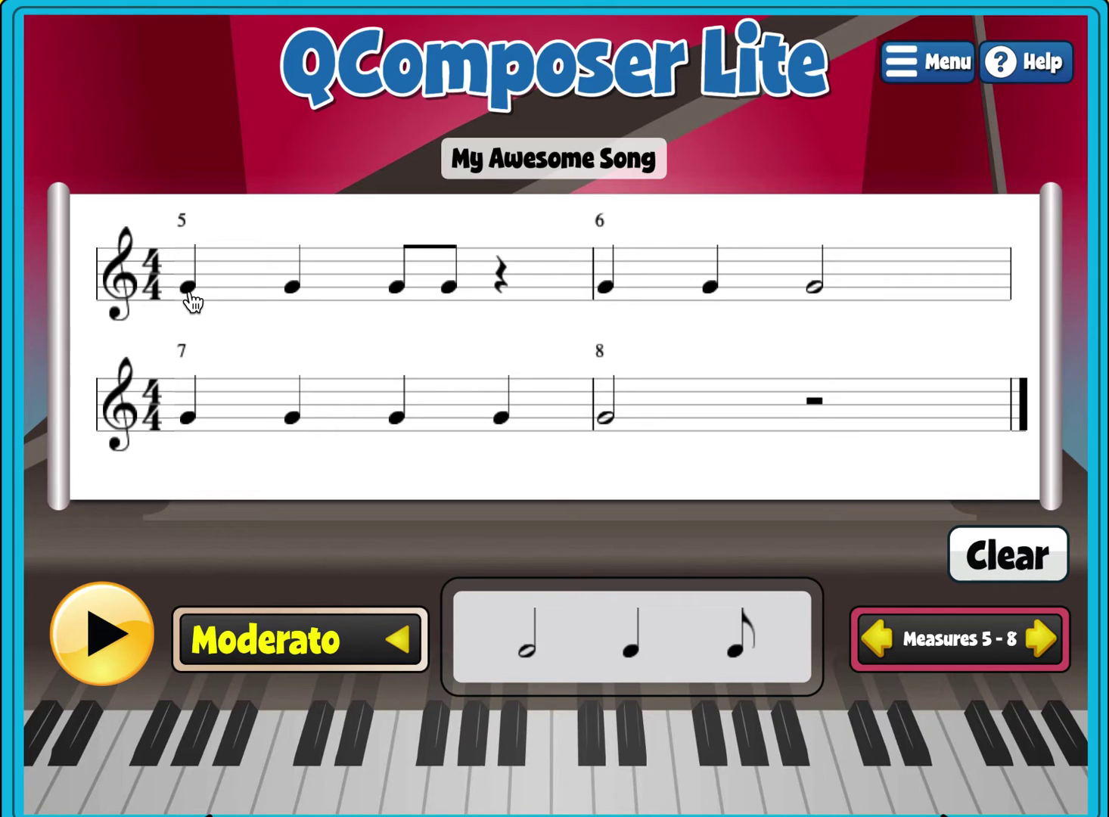
drag(193, 302, 193, 317)
drag(191, 319, 191, 320)
drag(294, 294, 293, 318)
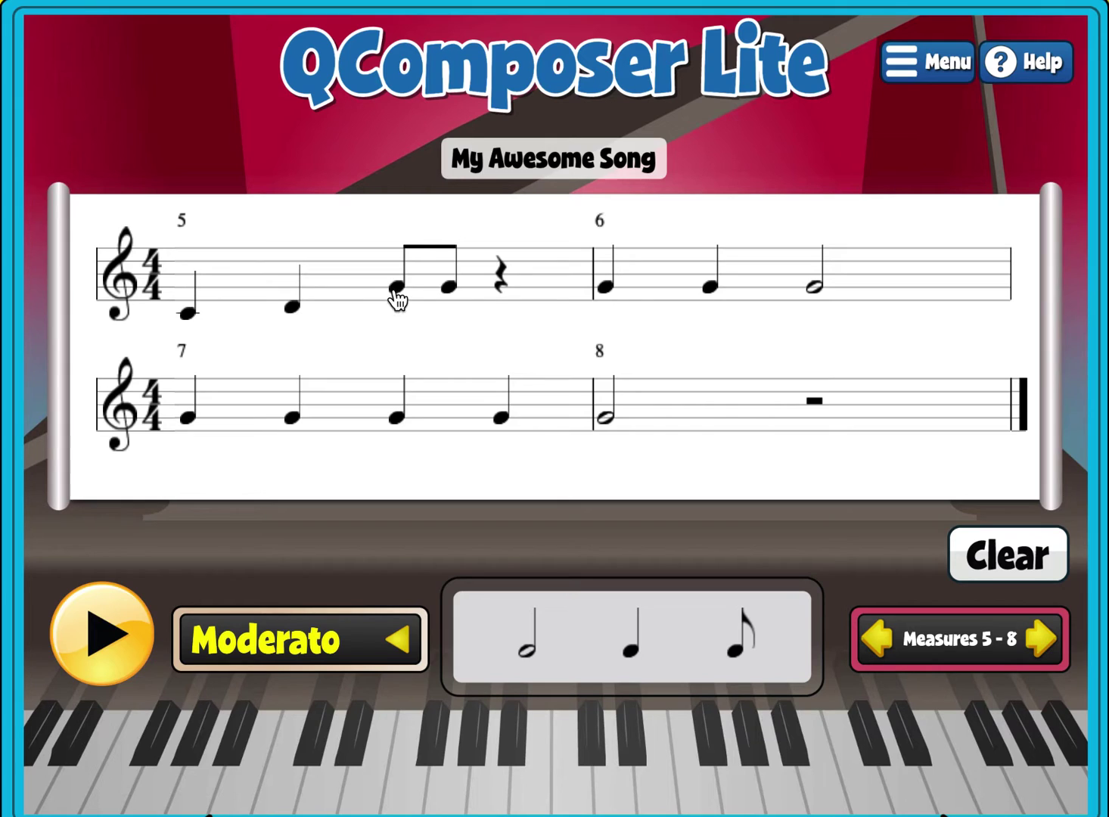
drag(397, 297, 448, 298)
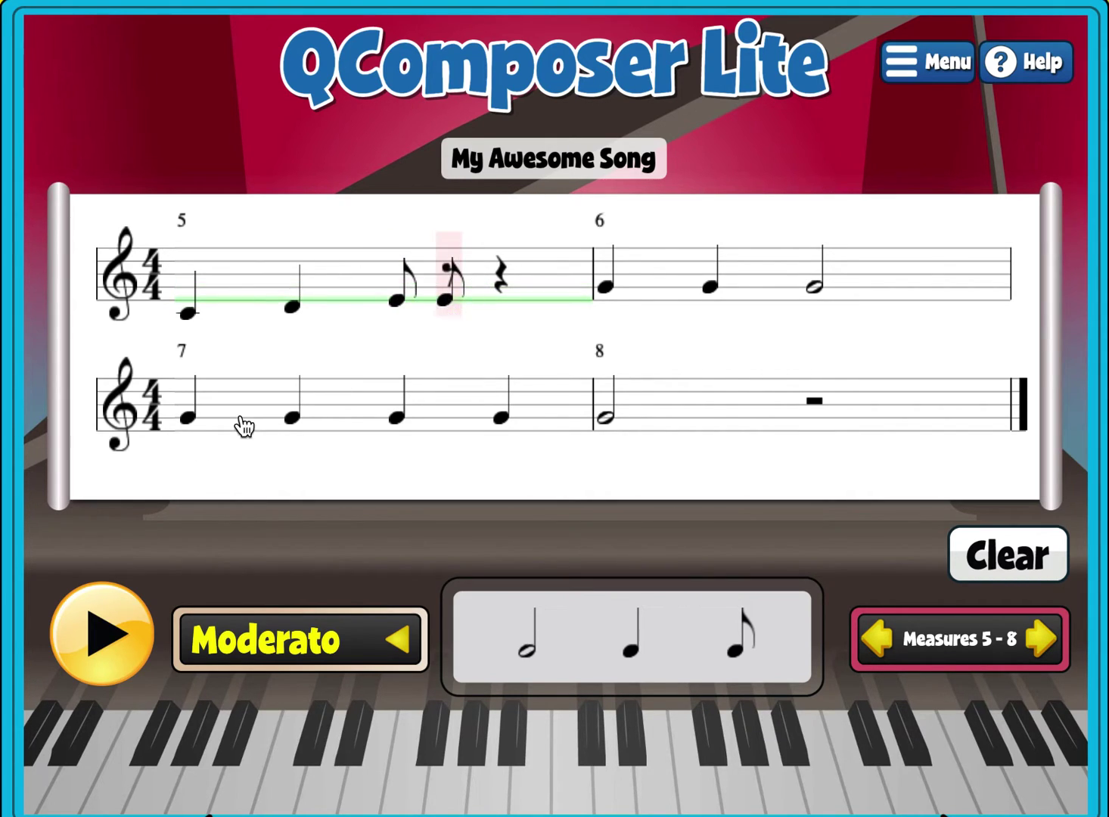
click(115, 632)
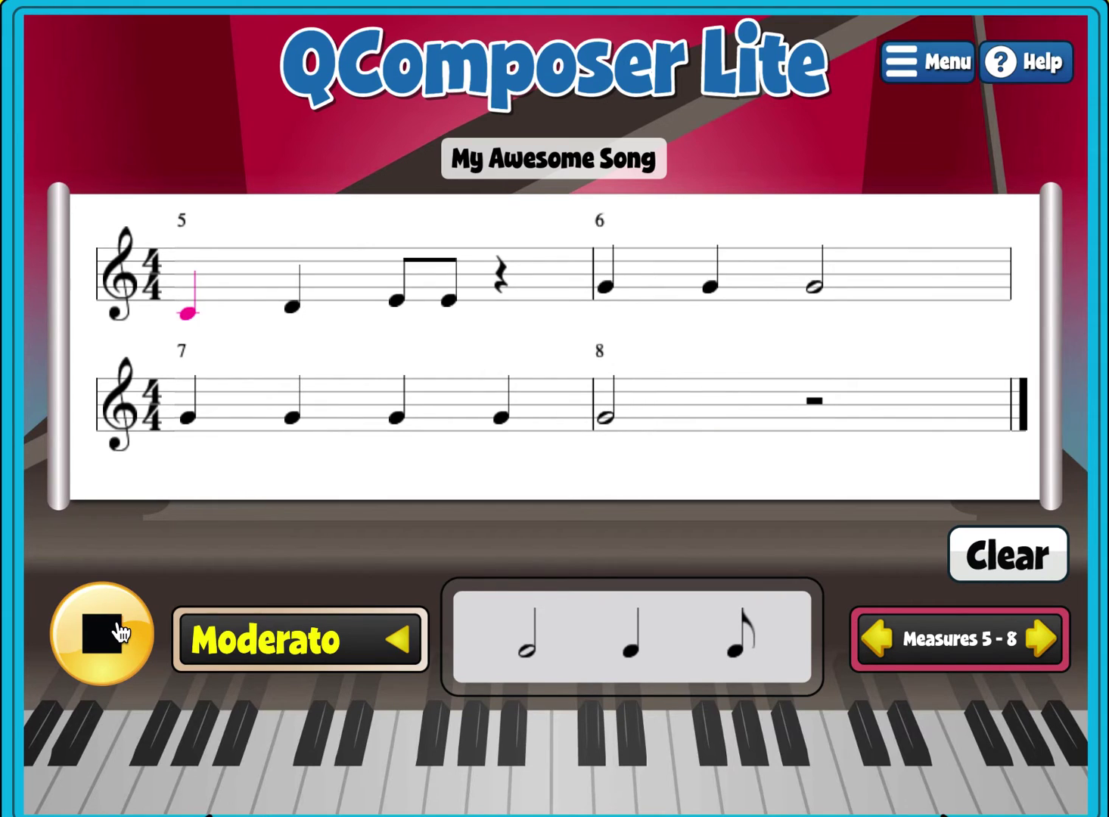
Lower measure 5's second note and measure 6's notes to D, D and half-note E.
click(119, 633)
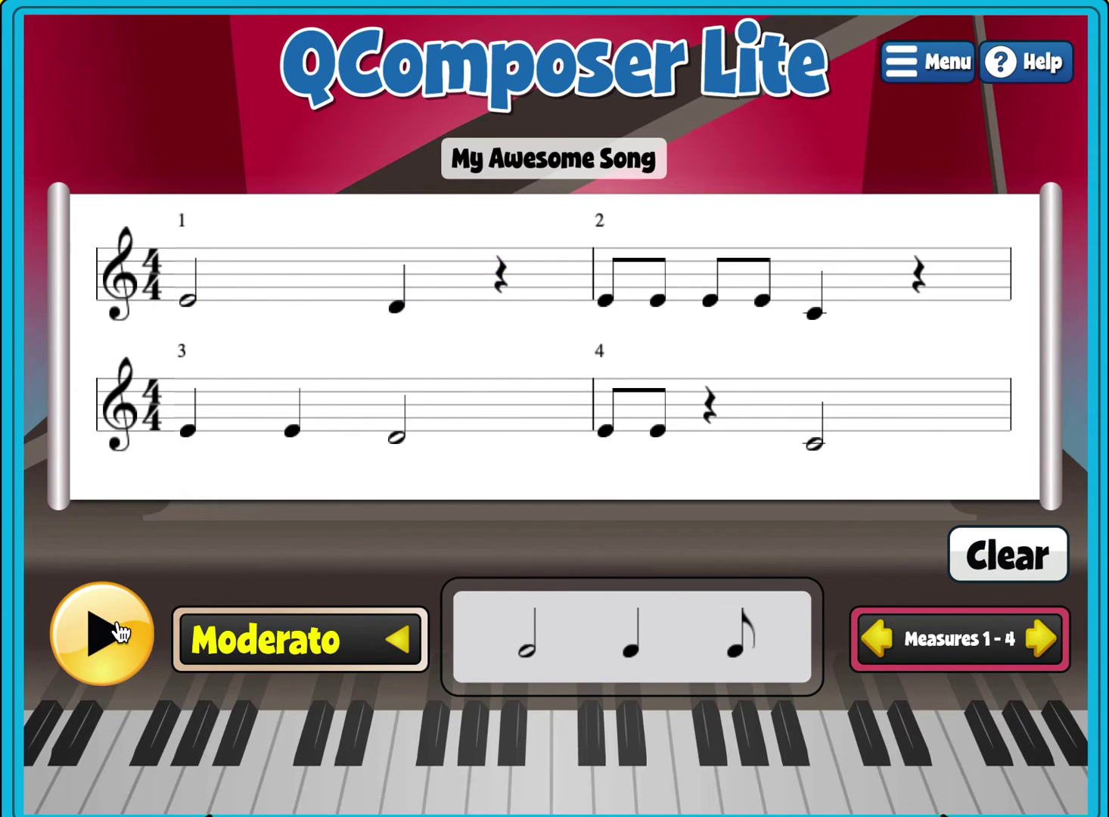
click(1039, 652)
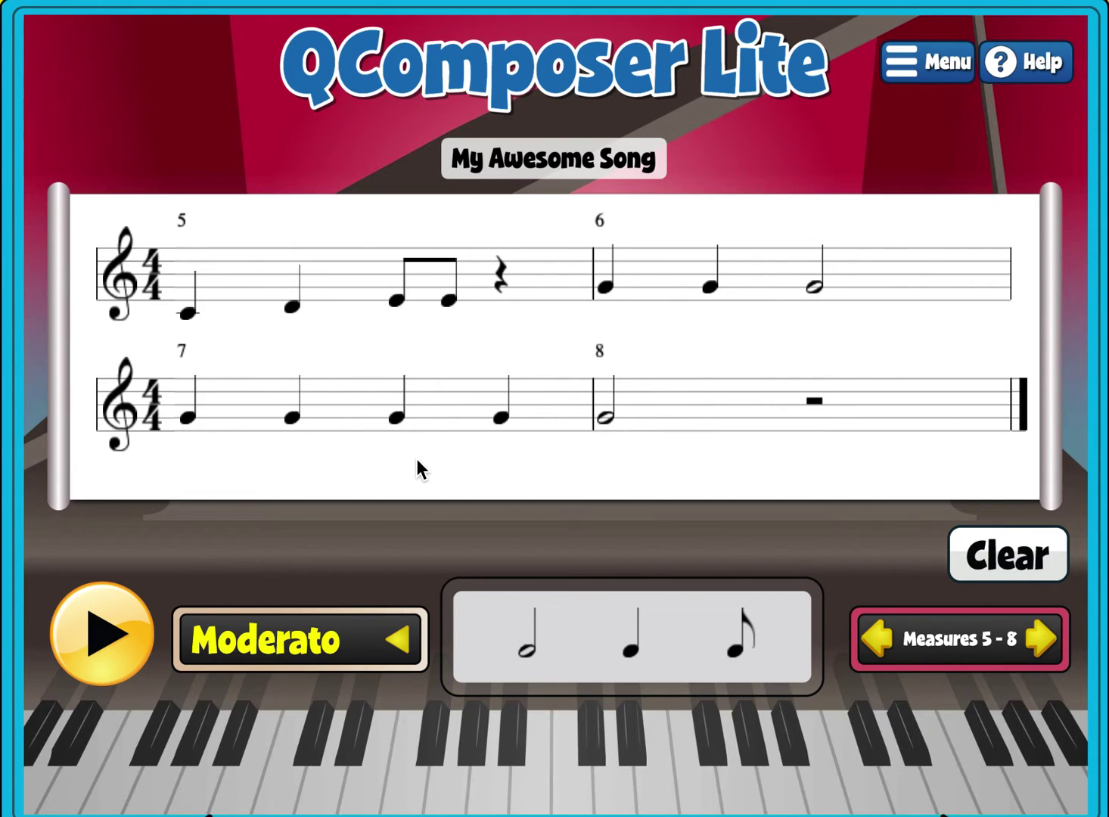
click(293, 313)
click(606, 303)
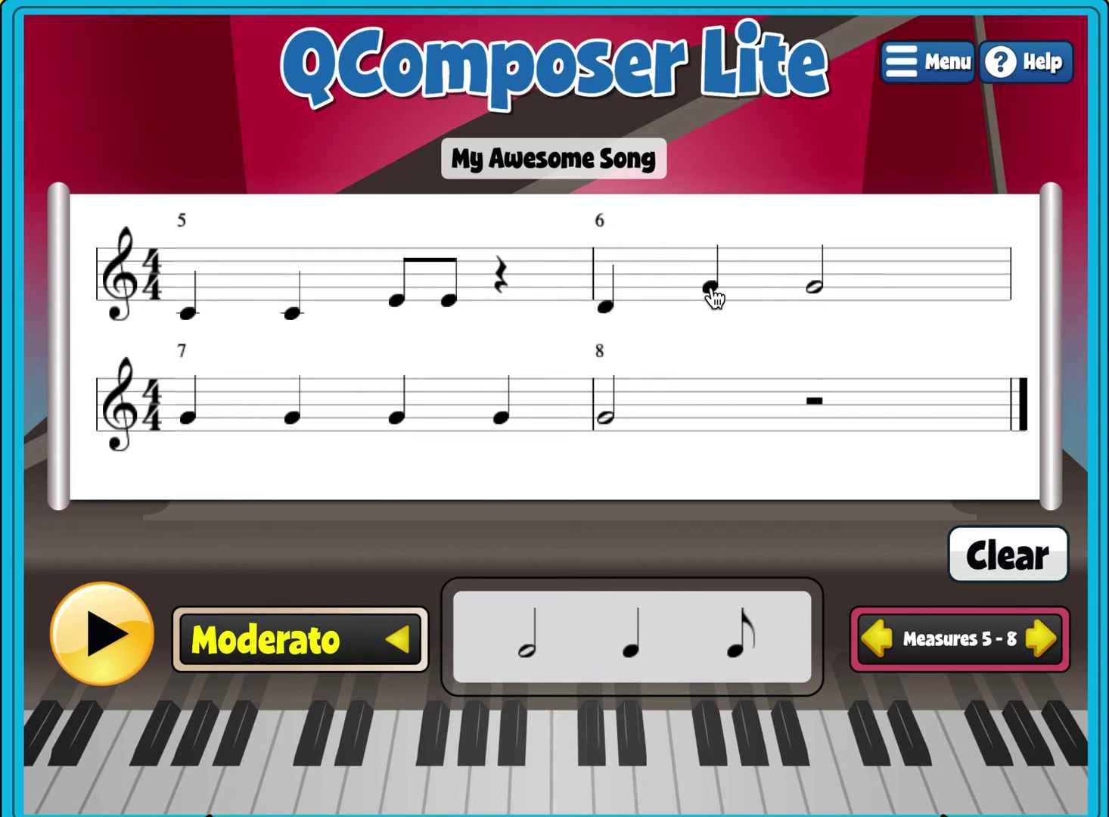
drag(713, 297, 716, 311)
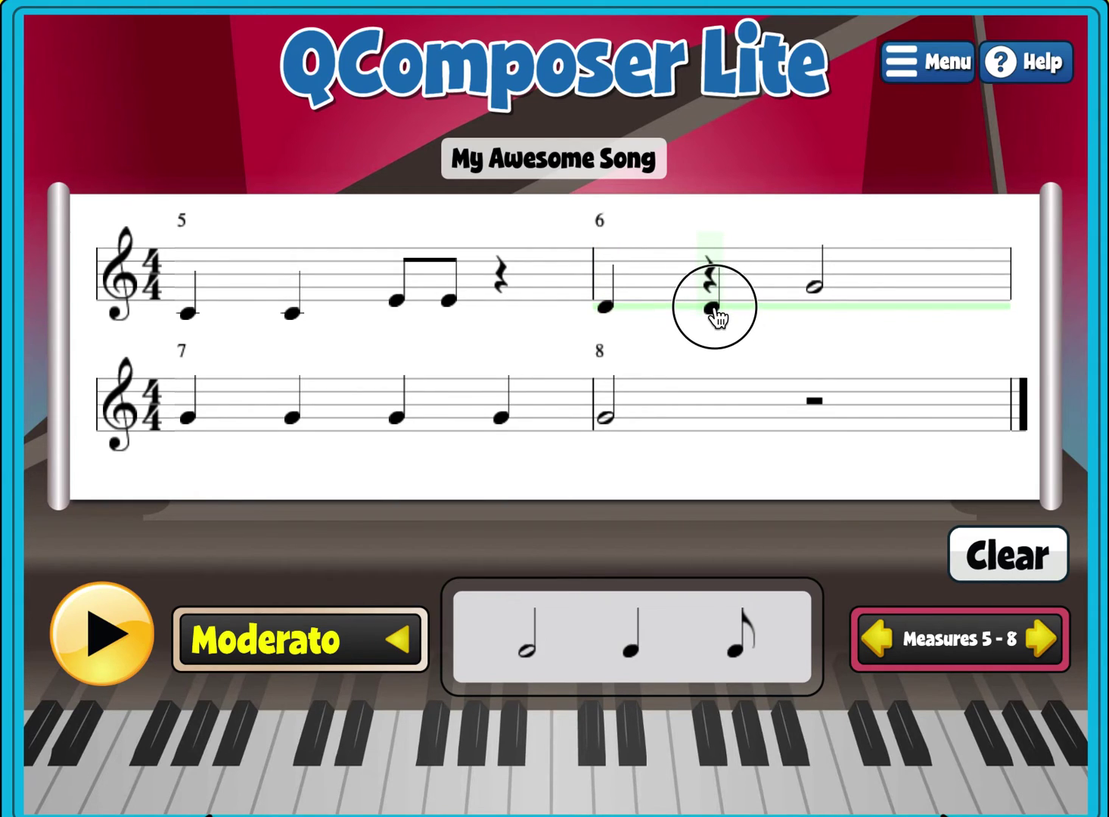
drag(817, 297, 816, 300)
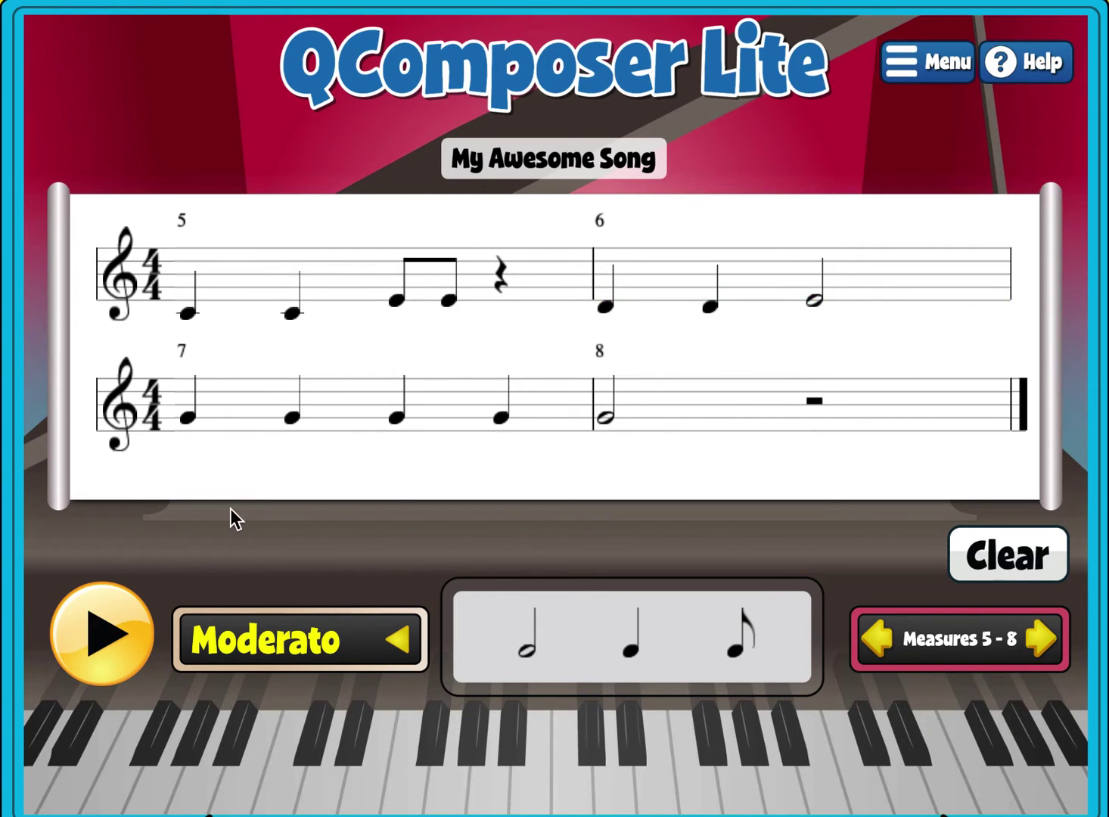
click(106, 618)
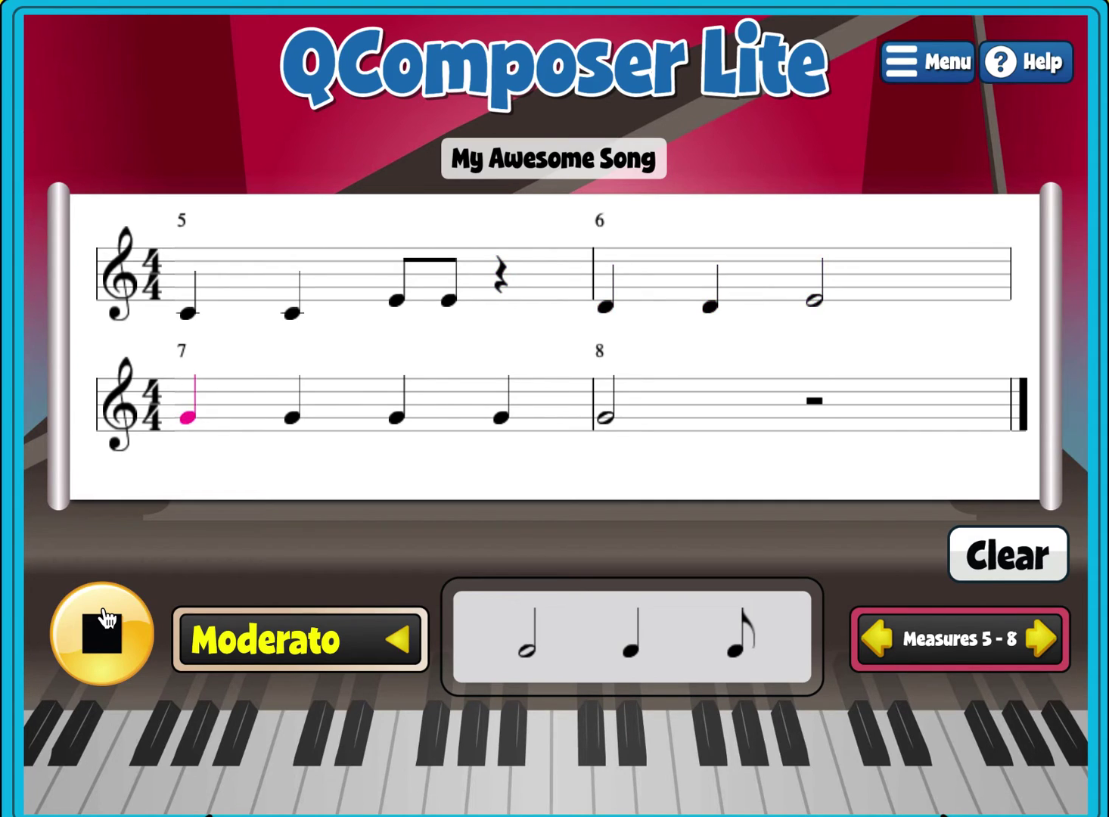
click(106, 618)
click(91, 680)
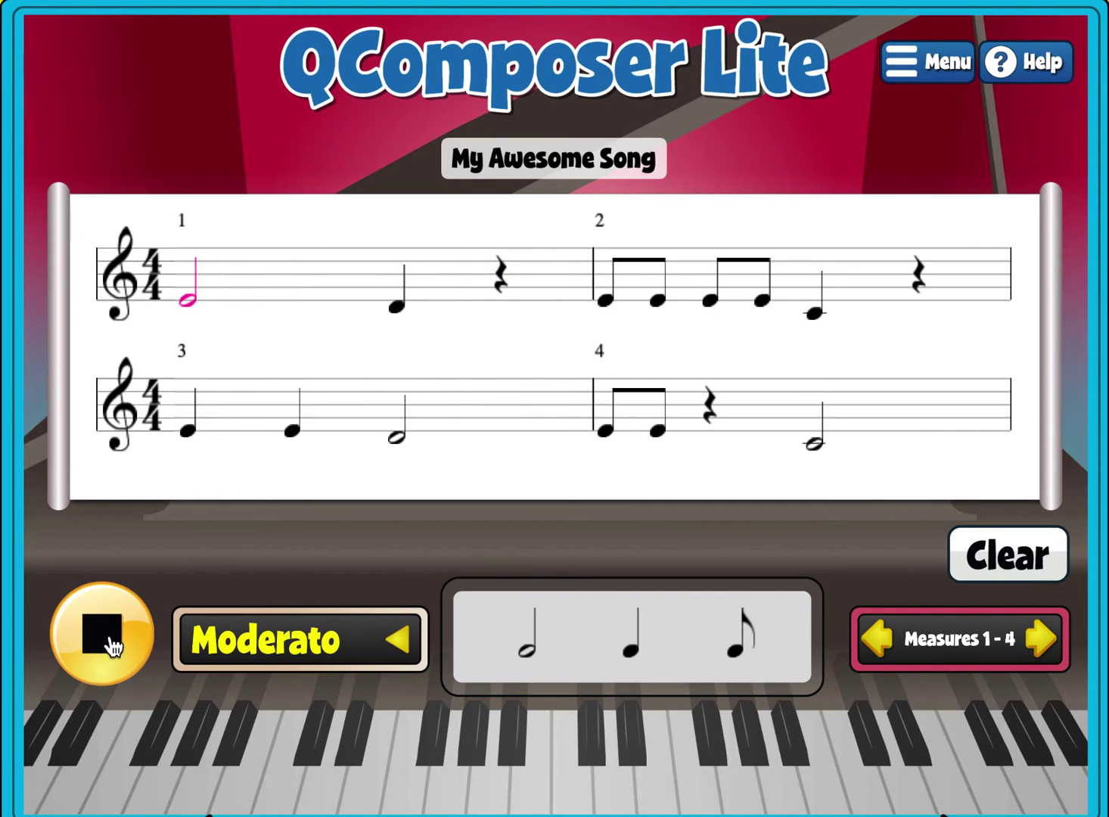
click(106, 639)
click(106, 640)
click(110, 644)
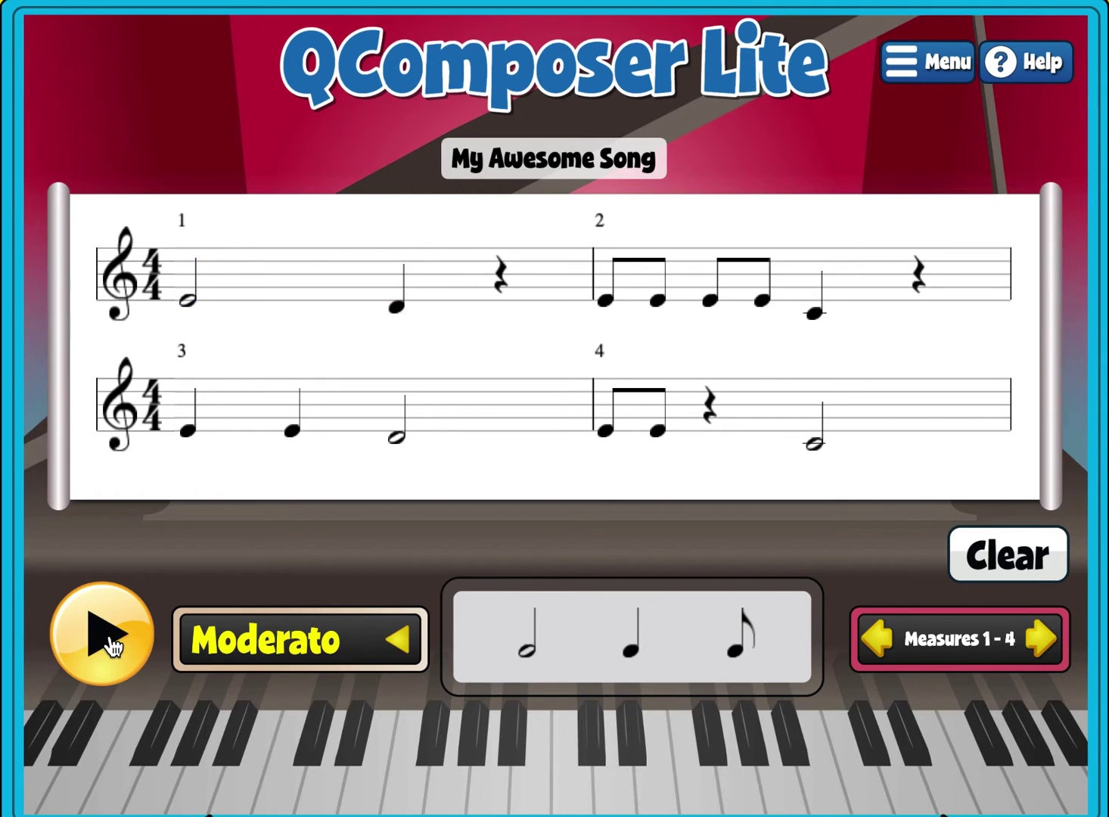
click(1046, 648)
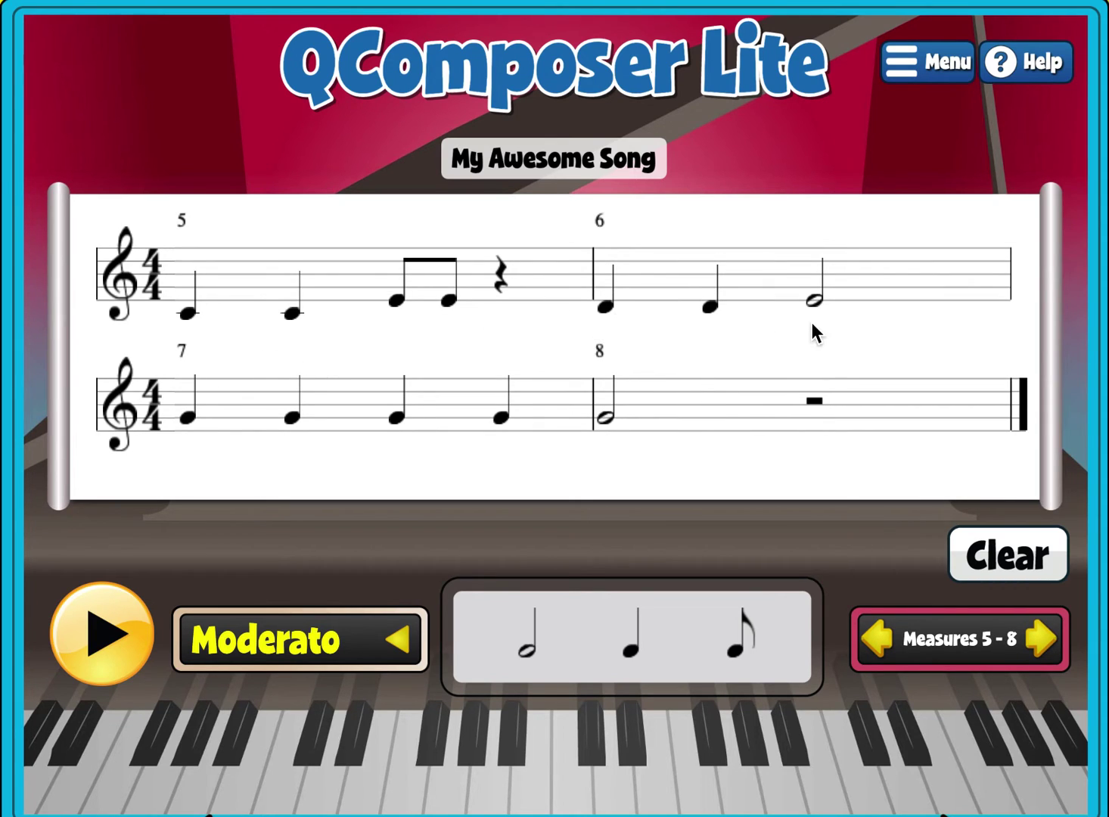
Lower measure 7's notes to E, E, E, D and measure 8's half note to C.
drag(188, 418, 193, 439)
drag(295, 423, 294, 437)
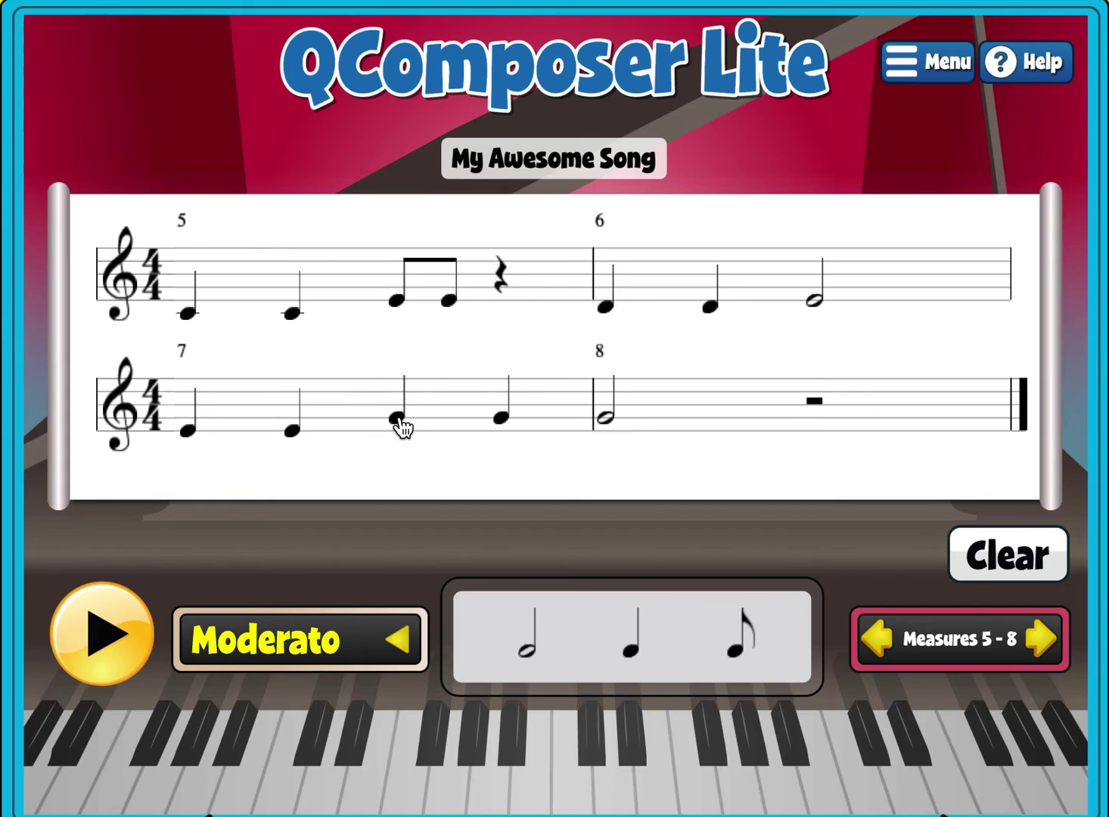
drag(401, 428, 401, 436)
drag(504, 424, 503, 445)
drag(609, 428, 612, 453)
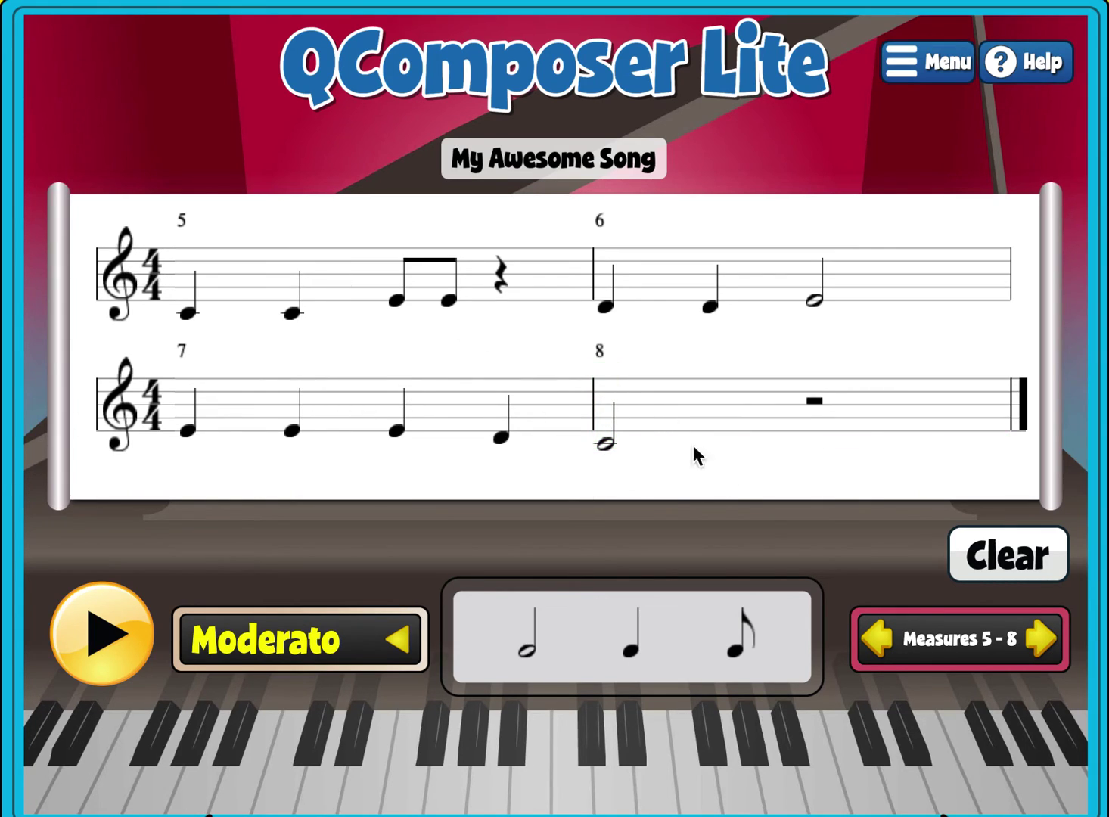
Play the repitched melody through all eight measures from the beginning.
click(124, 649)
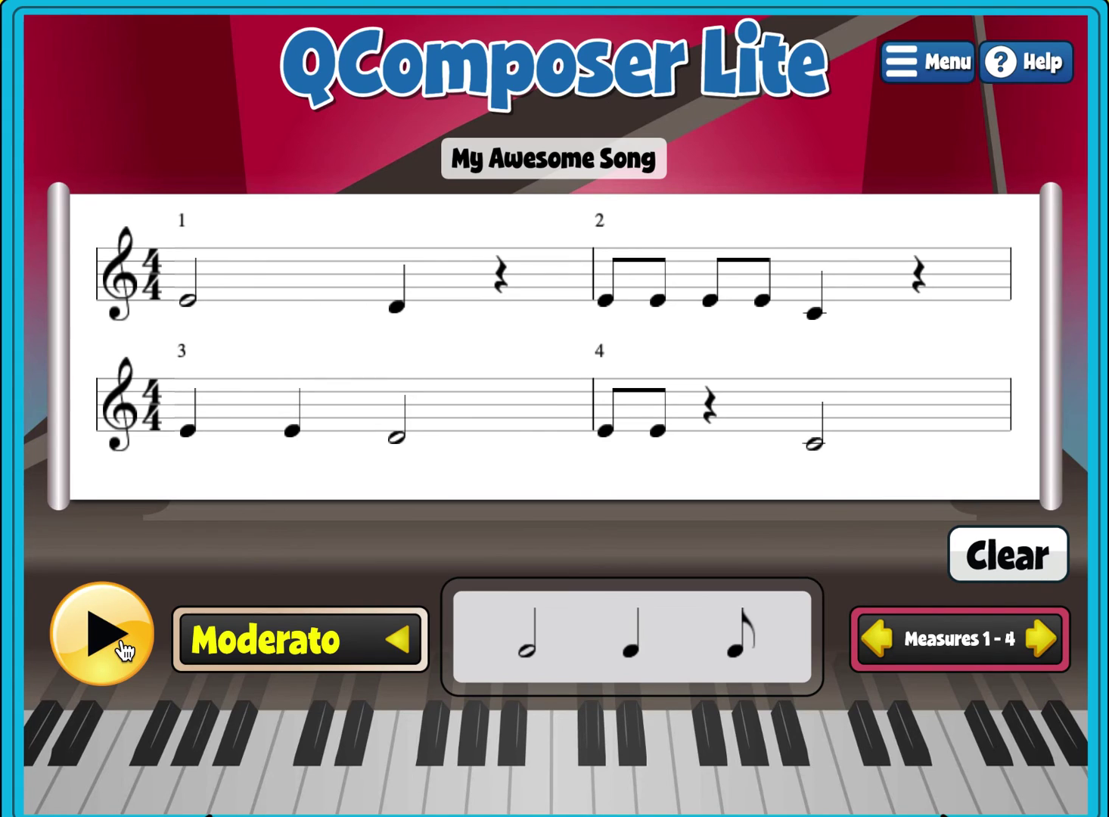
Save My Awesome Song from the Menu, then reopen the Menu showing New, Open and Save.
click(921, 72)
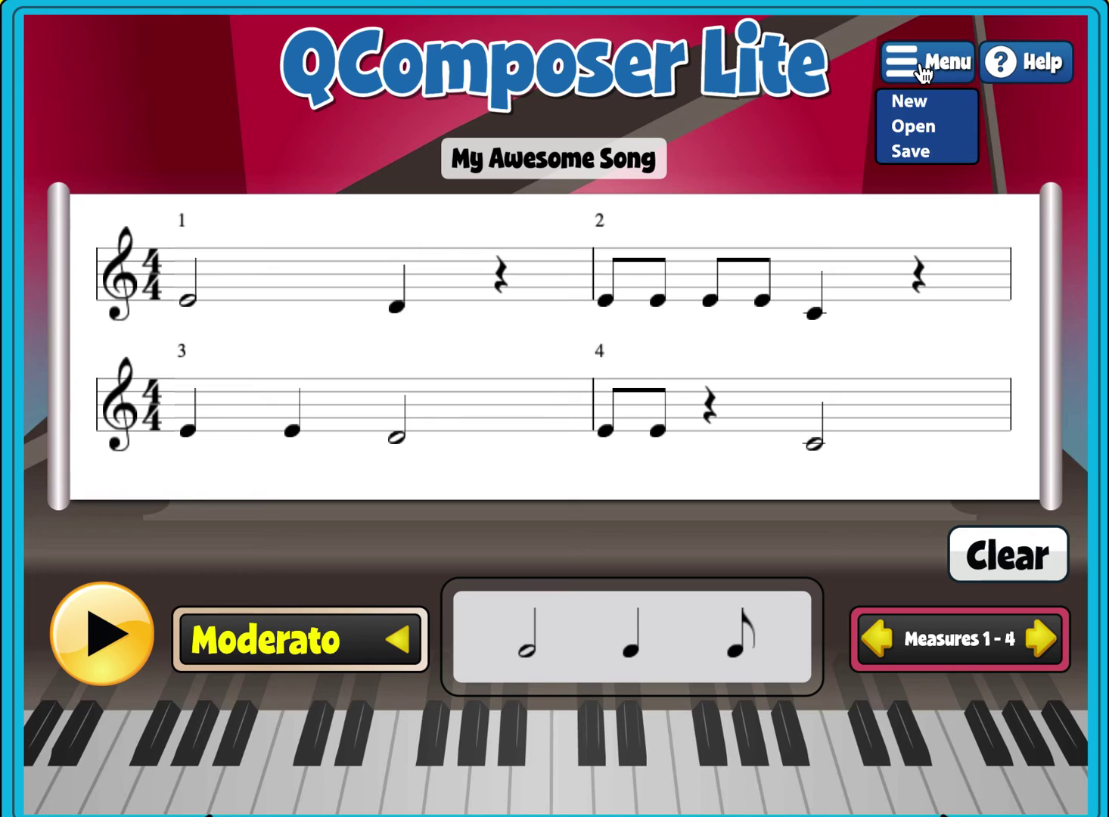
click(918, 152)
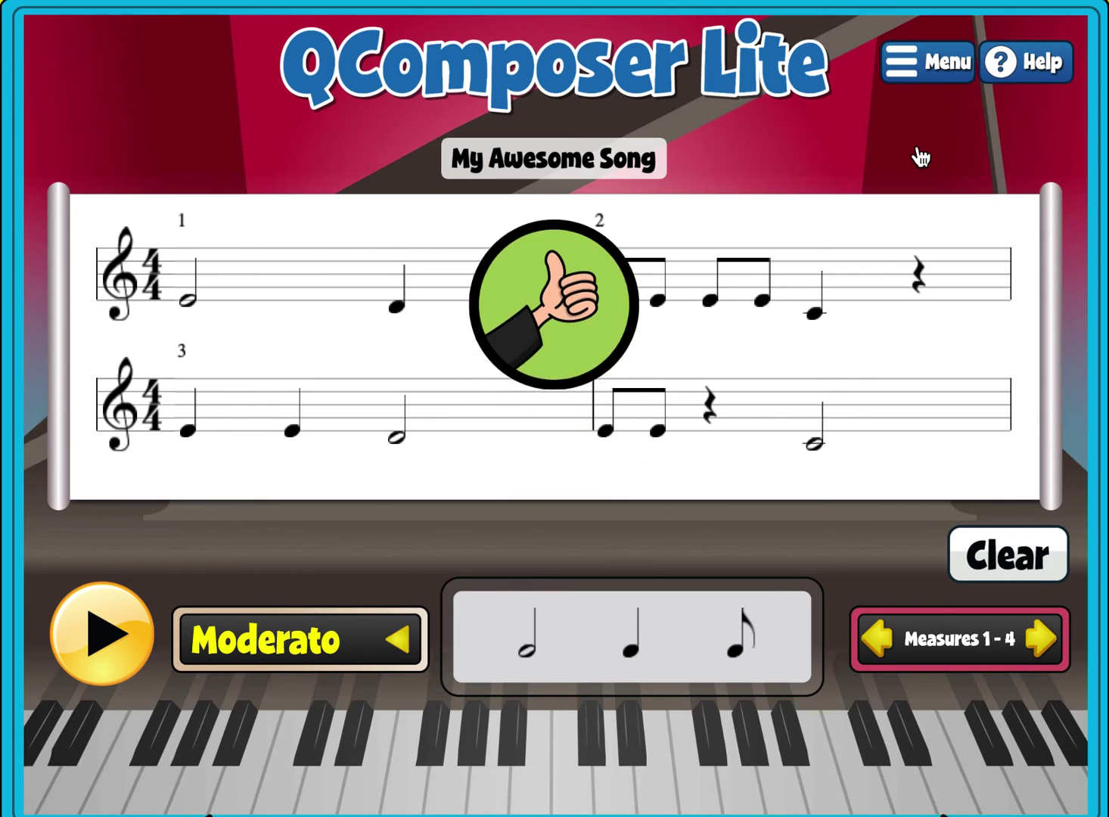
click(926, 72)
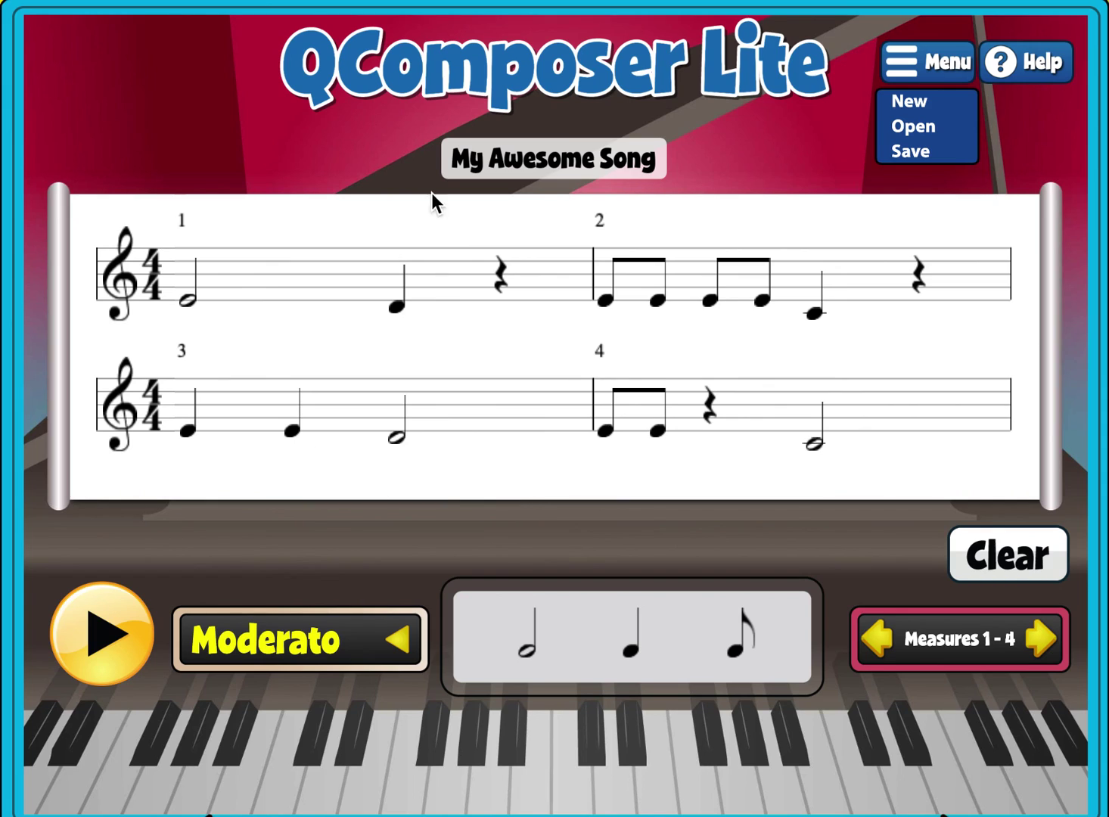
Dismiss the Menu dropdown, review measures 5–8, then go back to measures 1–4.
click(938, 62)
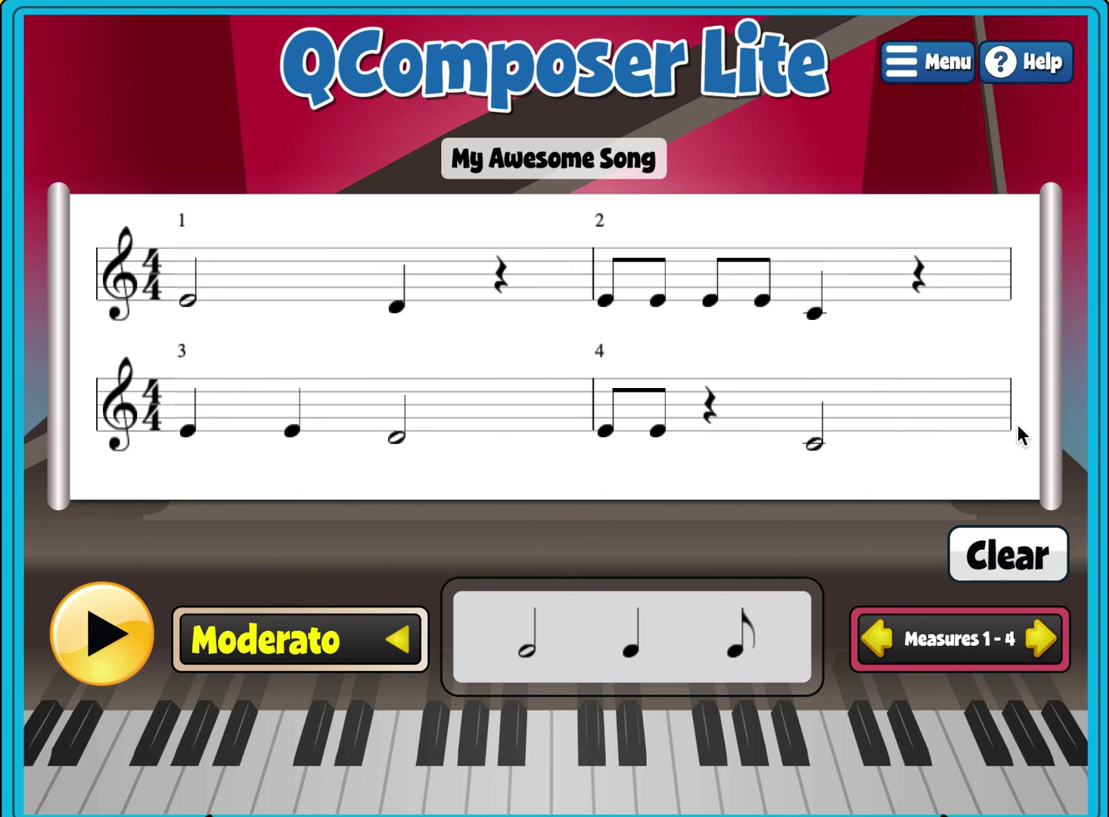
click(1044, 651)
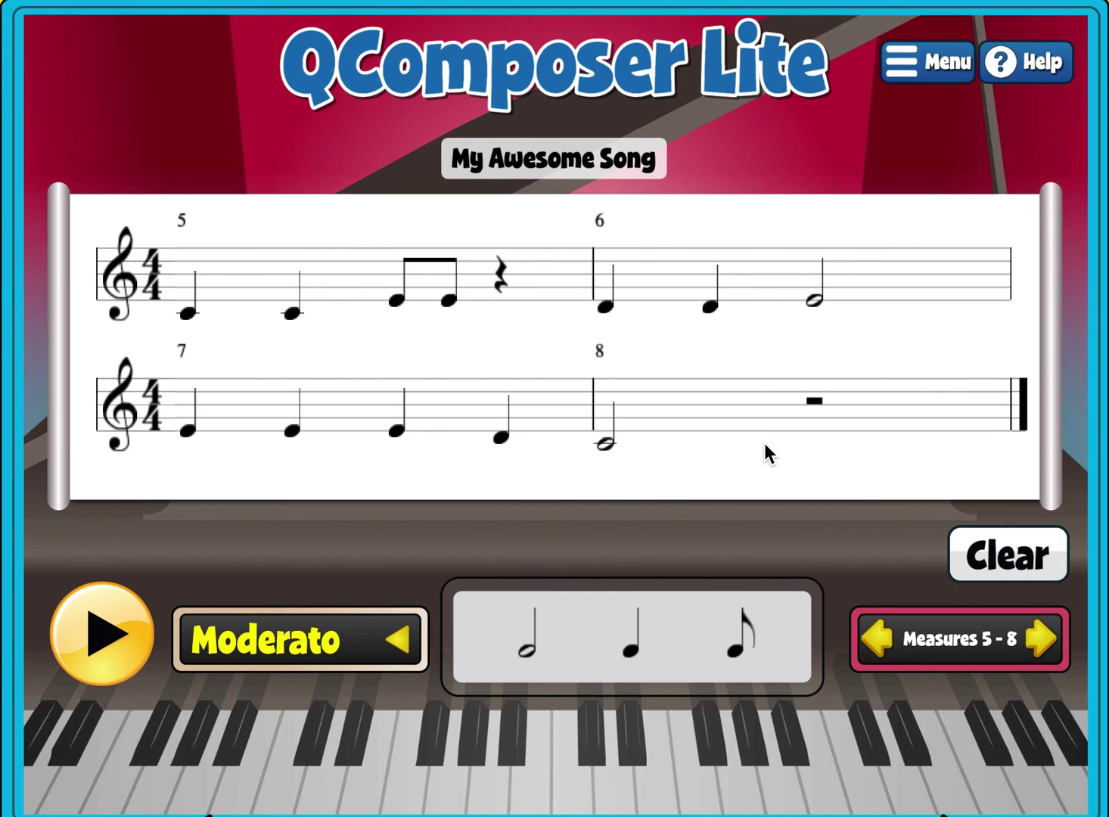
click(877, 639)
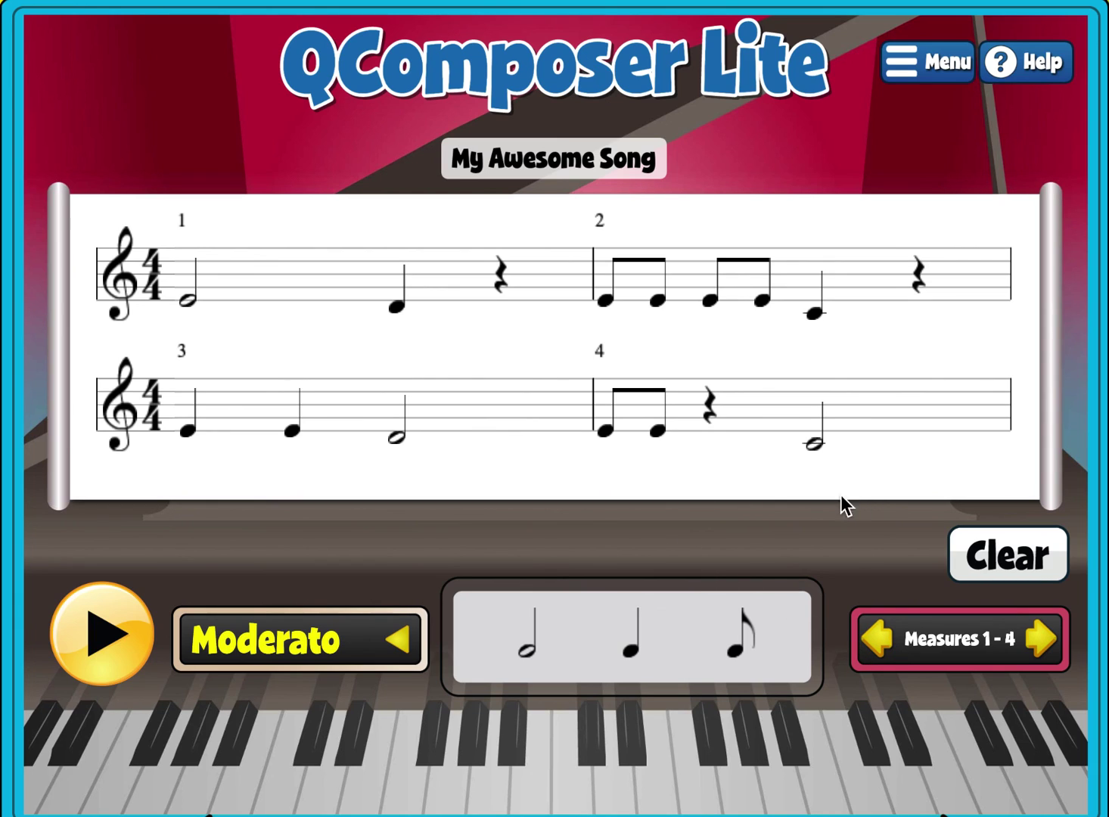